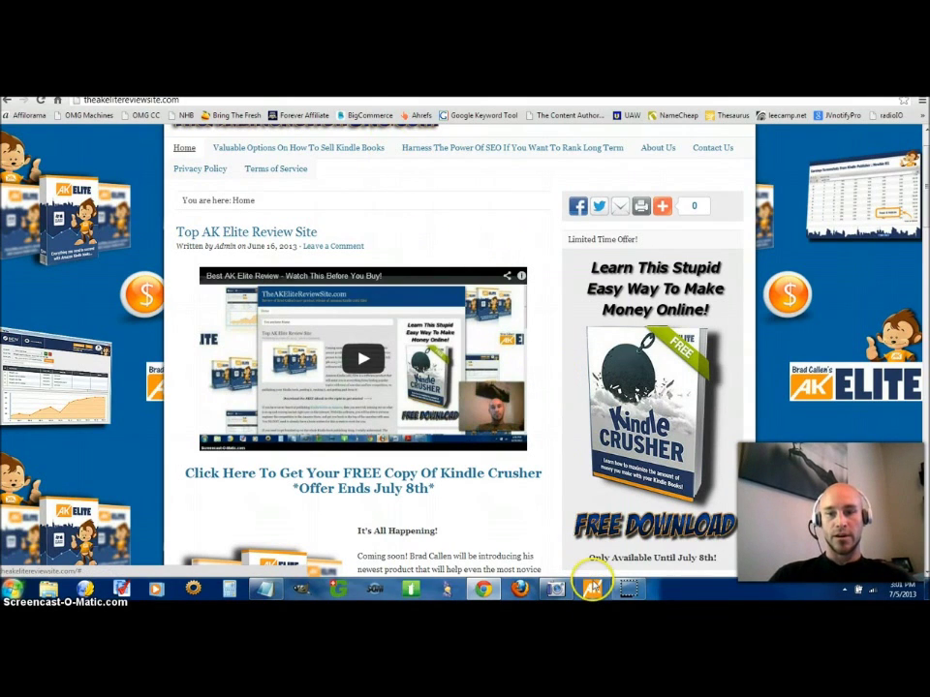
Switch to AK Elite.
left_click(594, 591)
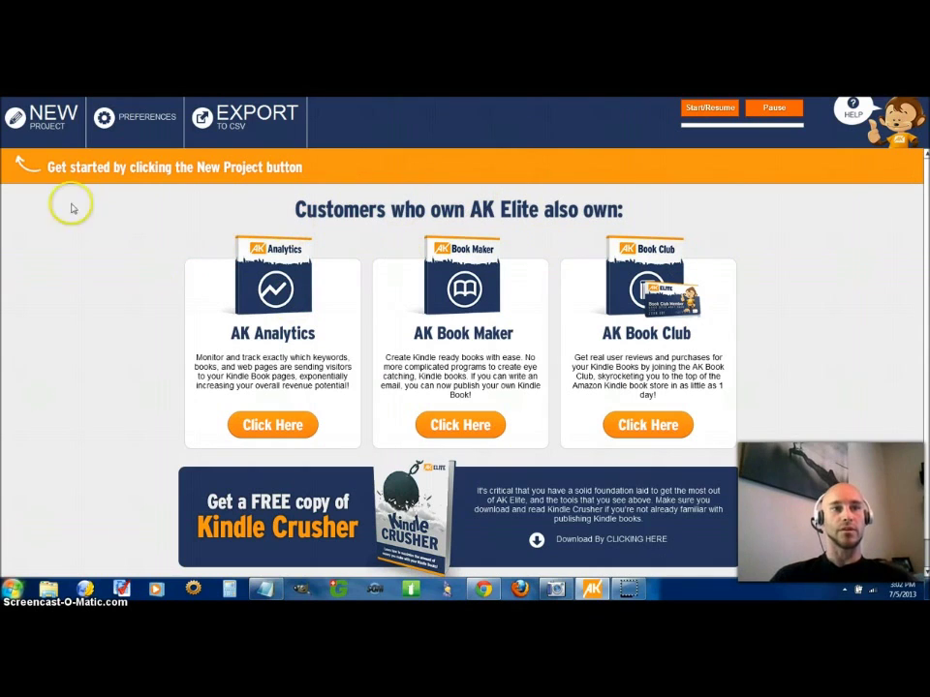
left_click(41, 124)
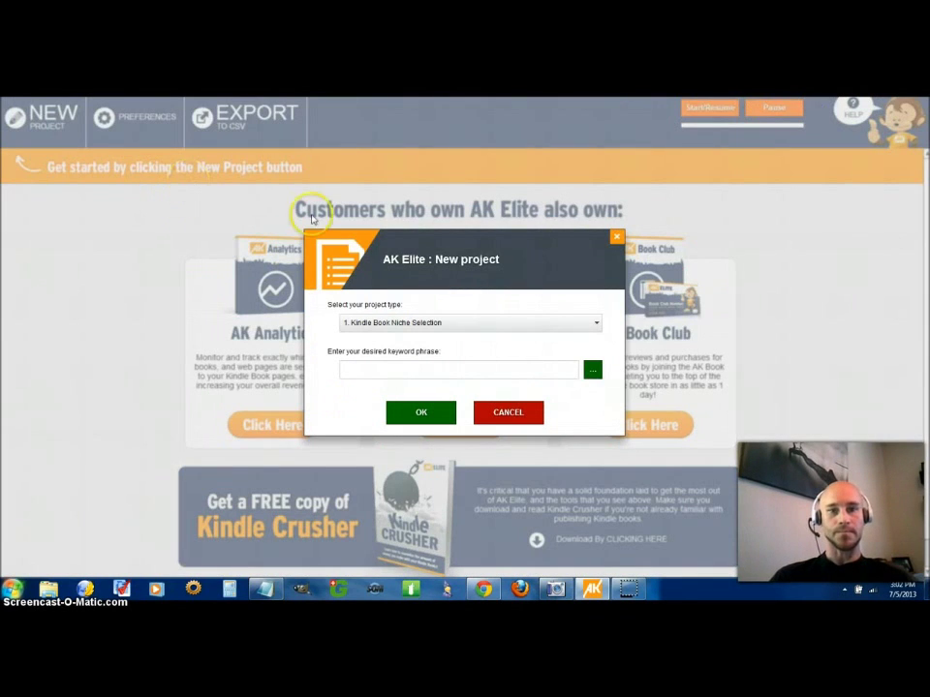
left_click(596, 324)
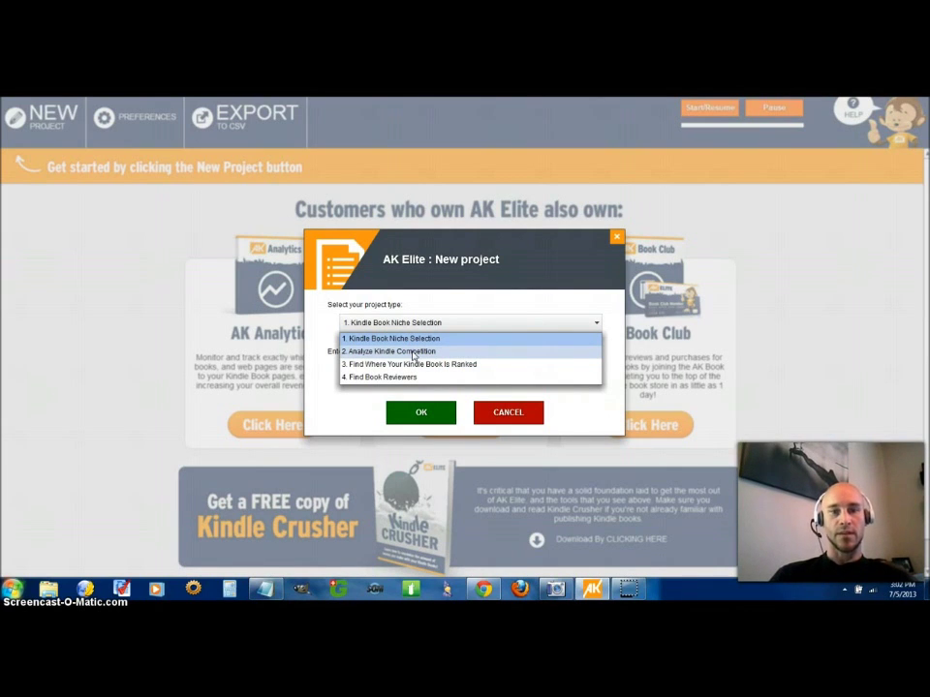
left_click(409, 354)
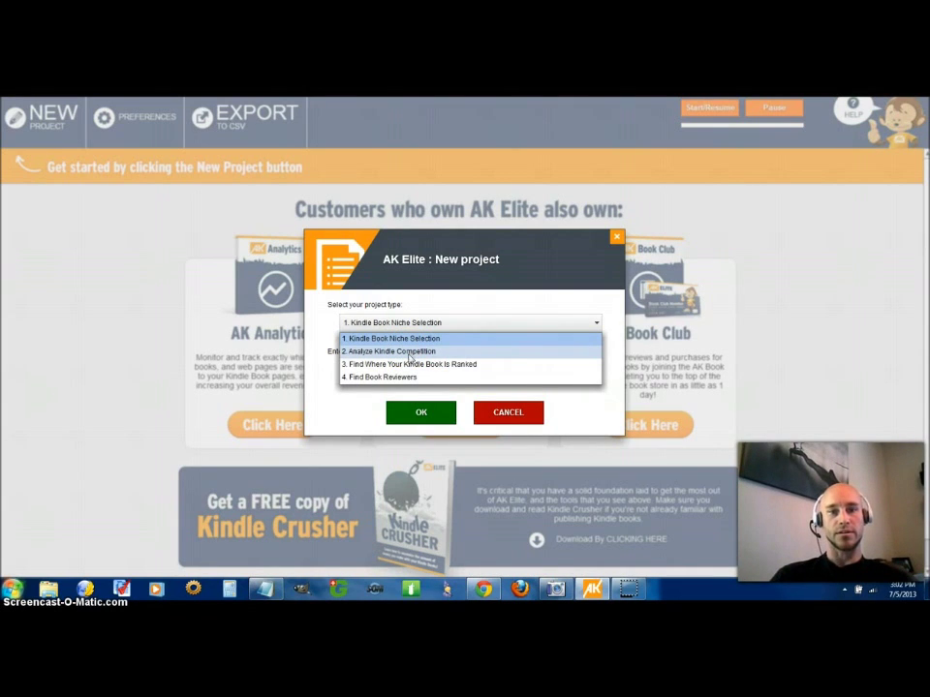
left_click(417, 366)
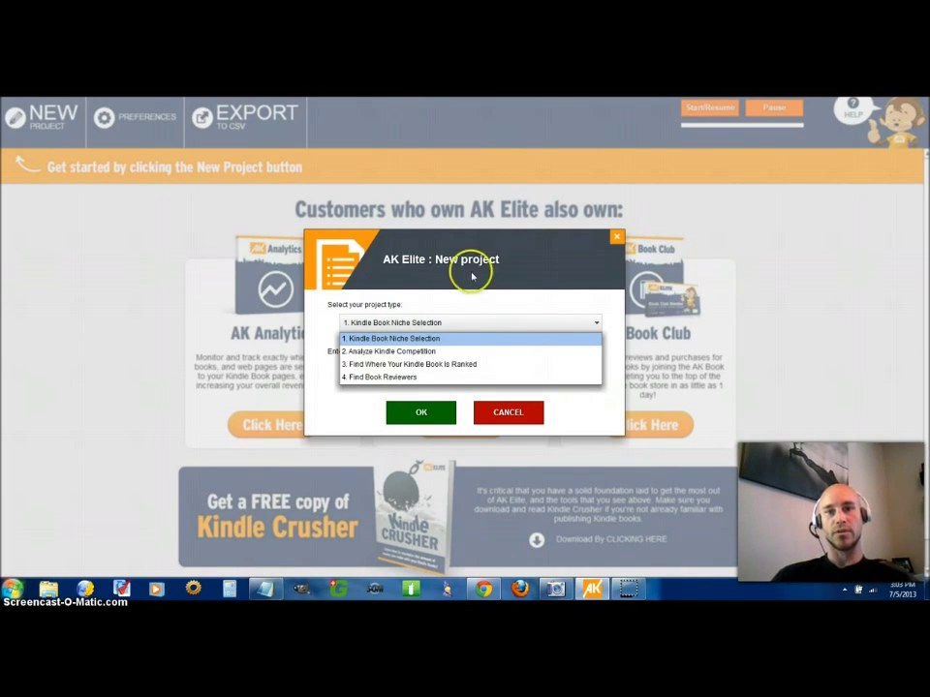
left_click(617, 239)
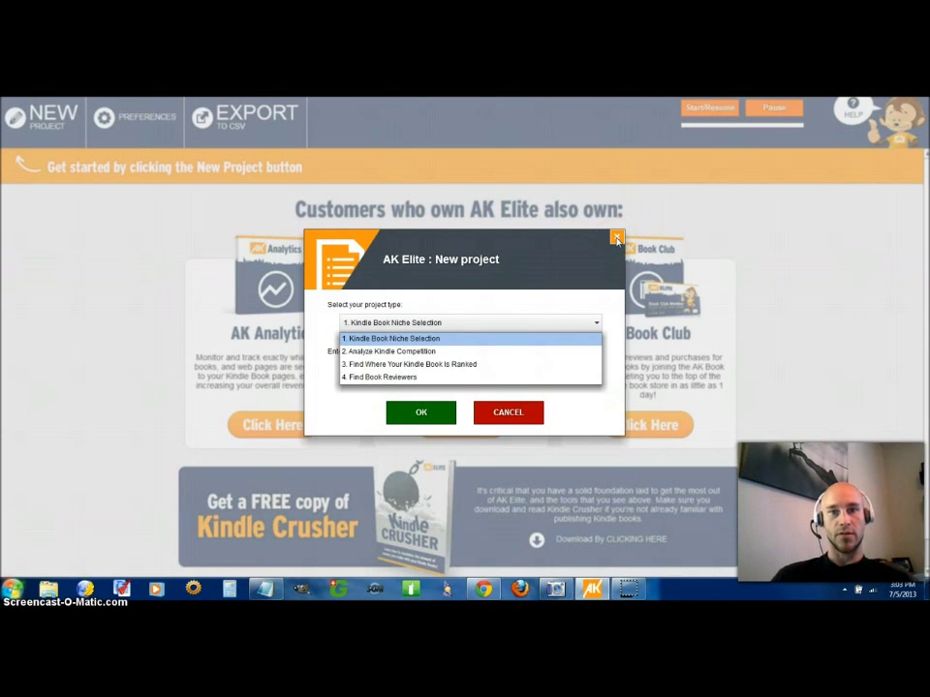
left_click(418, 341)
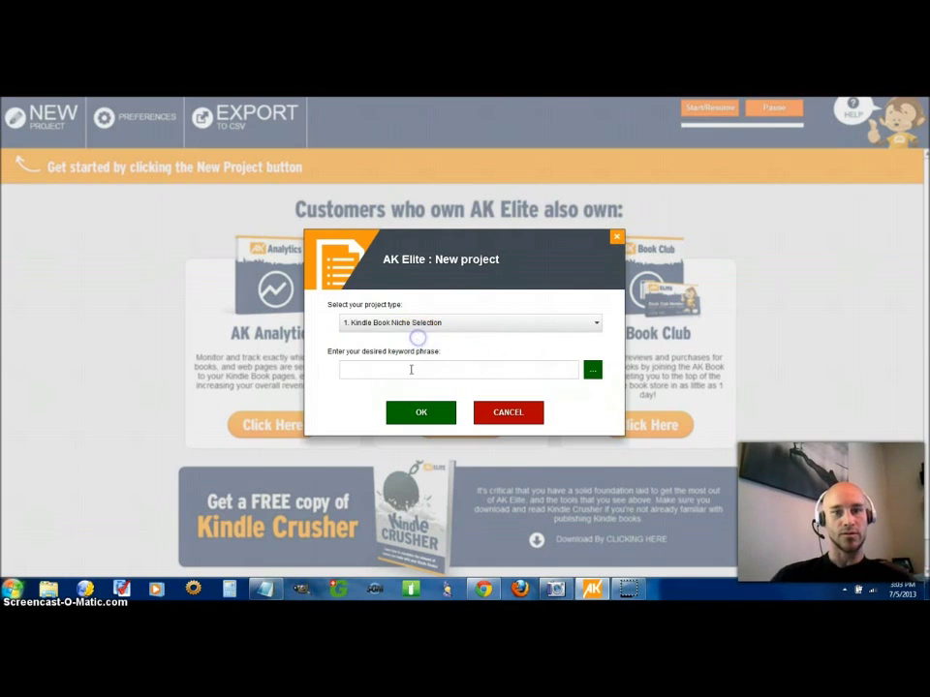
left_click(411, 370)
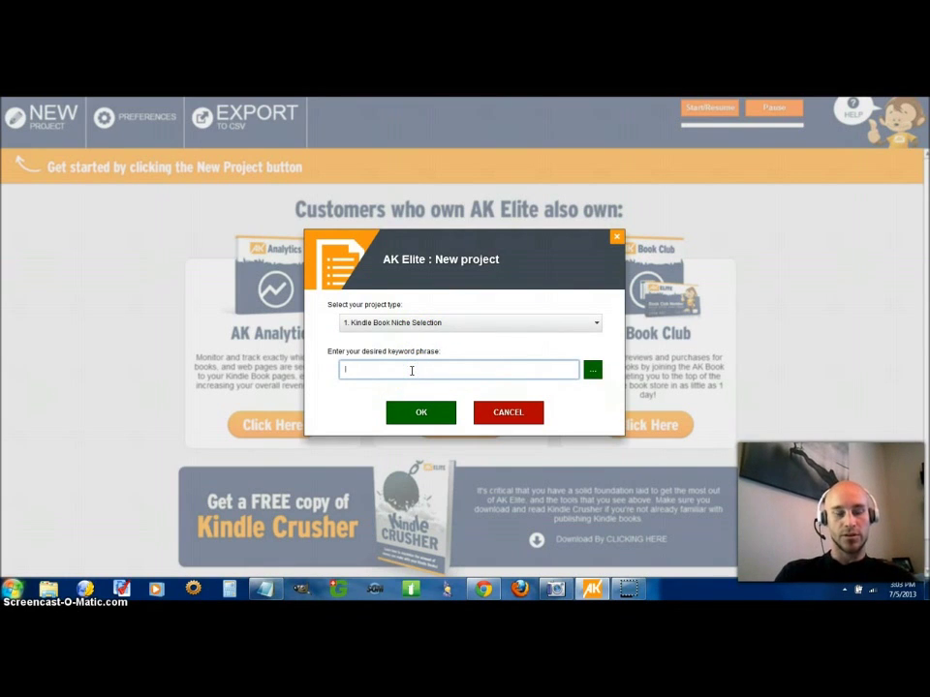
type("juicing recipes")
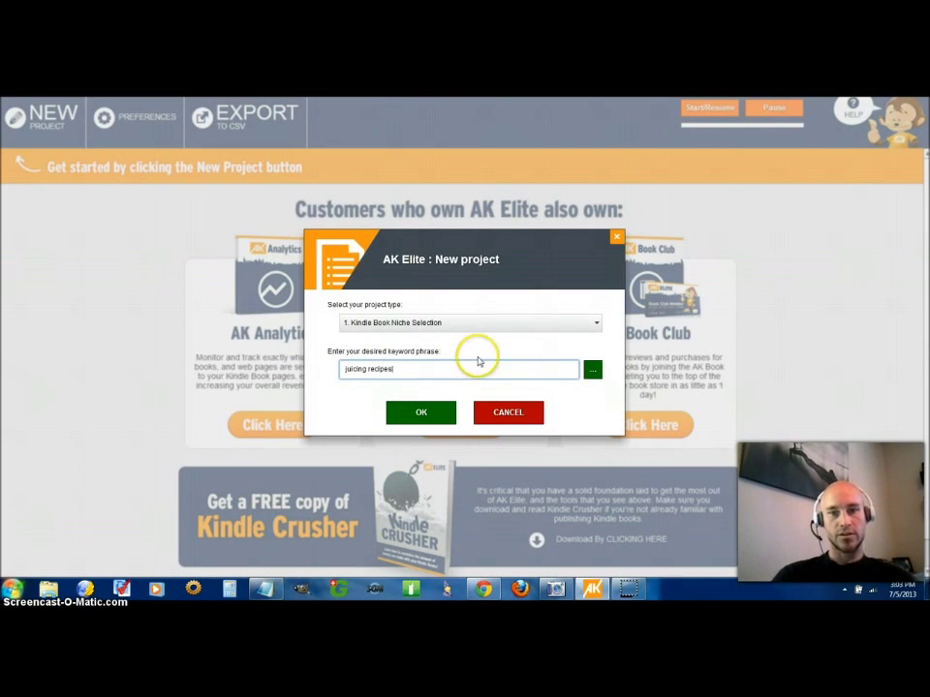
left_click(592, 370)
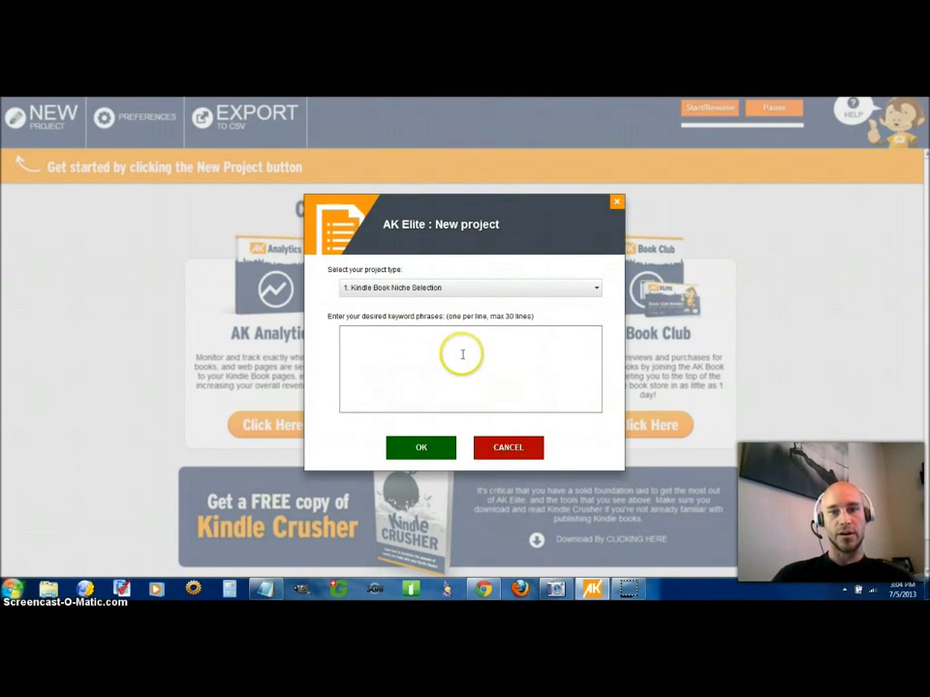
left_click(508, 449)
Create a new Kindle Book Niche Selection project for the keyword phrase "juicing recipes".
left_click(19, 116)
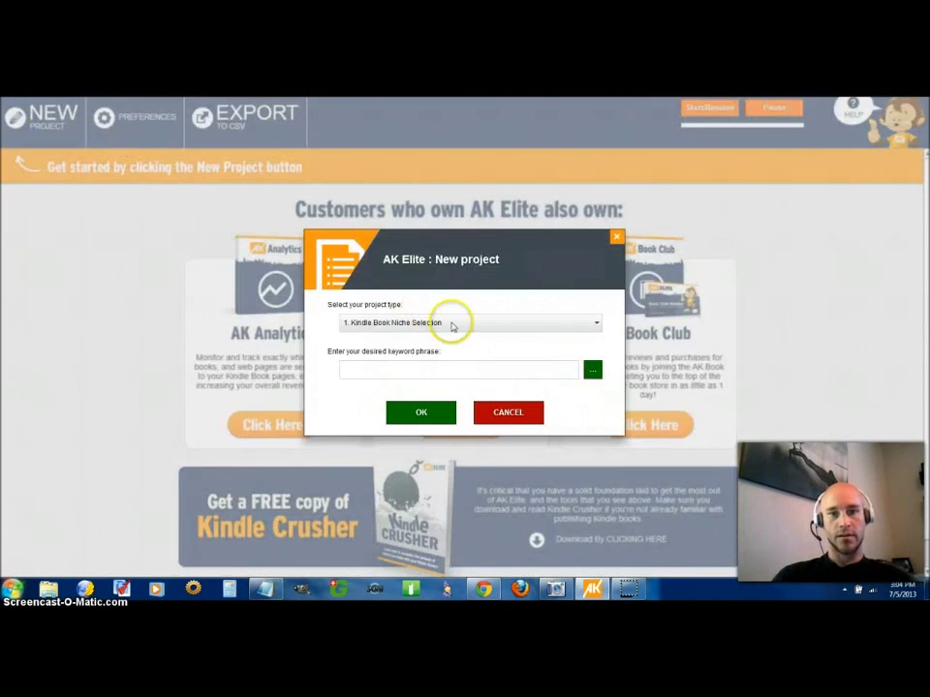
left_click(446, 368)
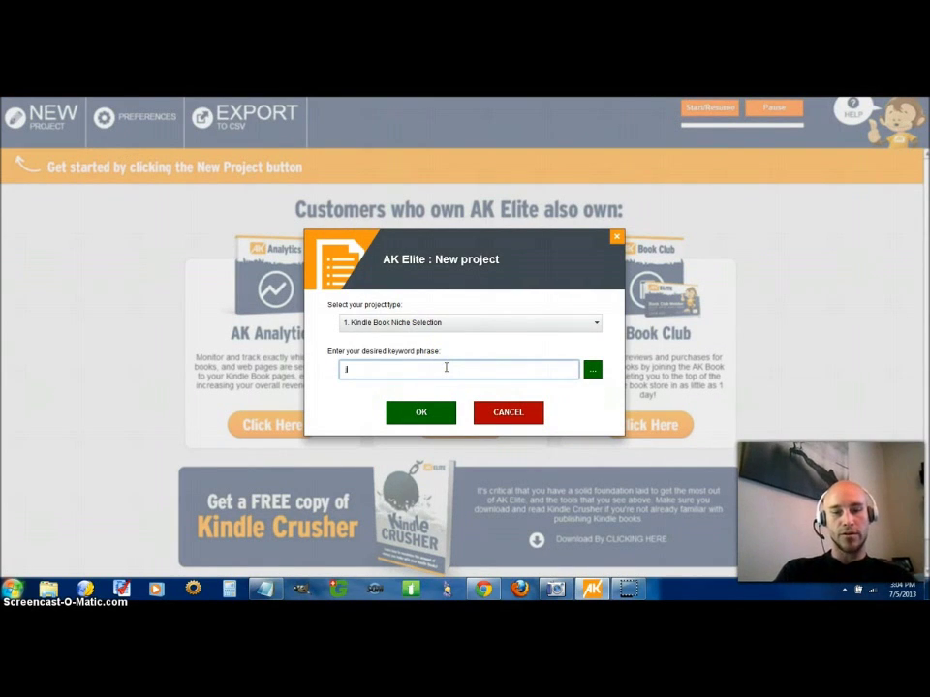
type("juicing reci")
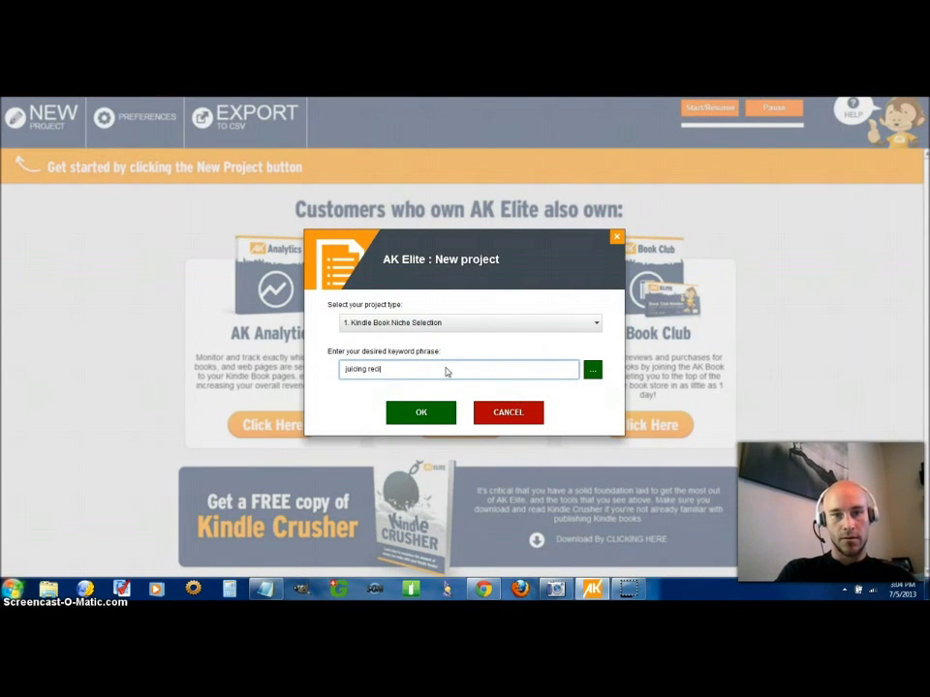
type("pes")
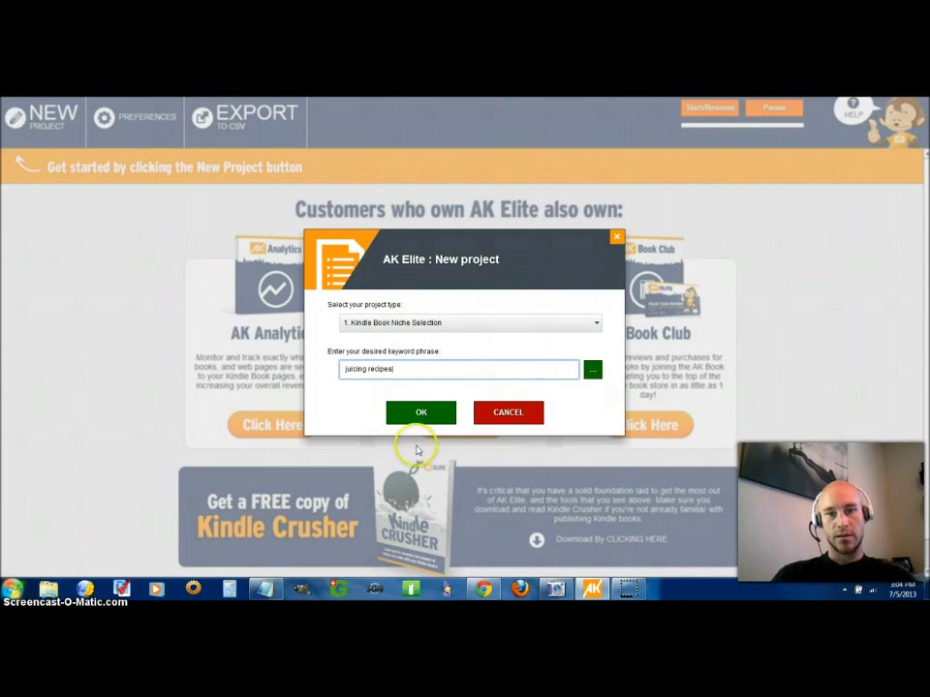
left_click(421, 412)
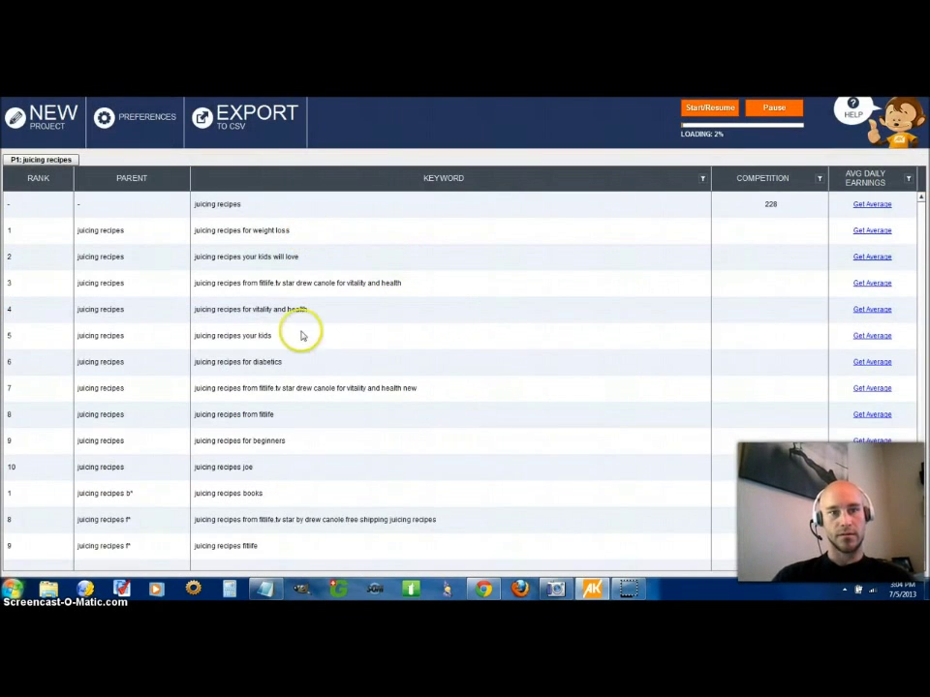
Switch to Amazon in the browser and view the Kindle Store search suggestions for "juicing recipes".
left_click(496, 595)
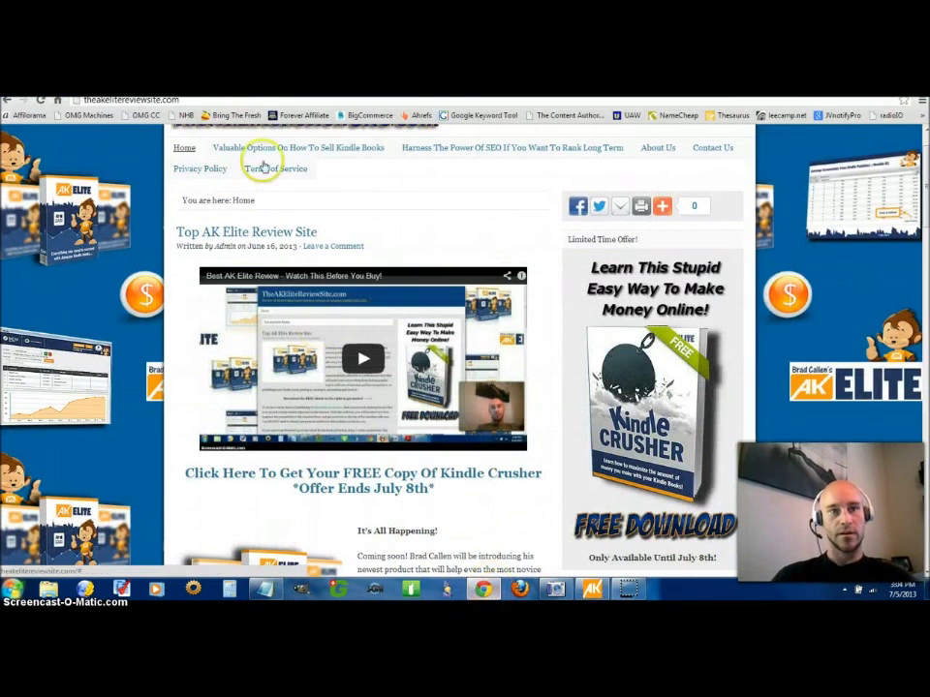
left_click(262, 88)
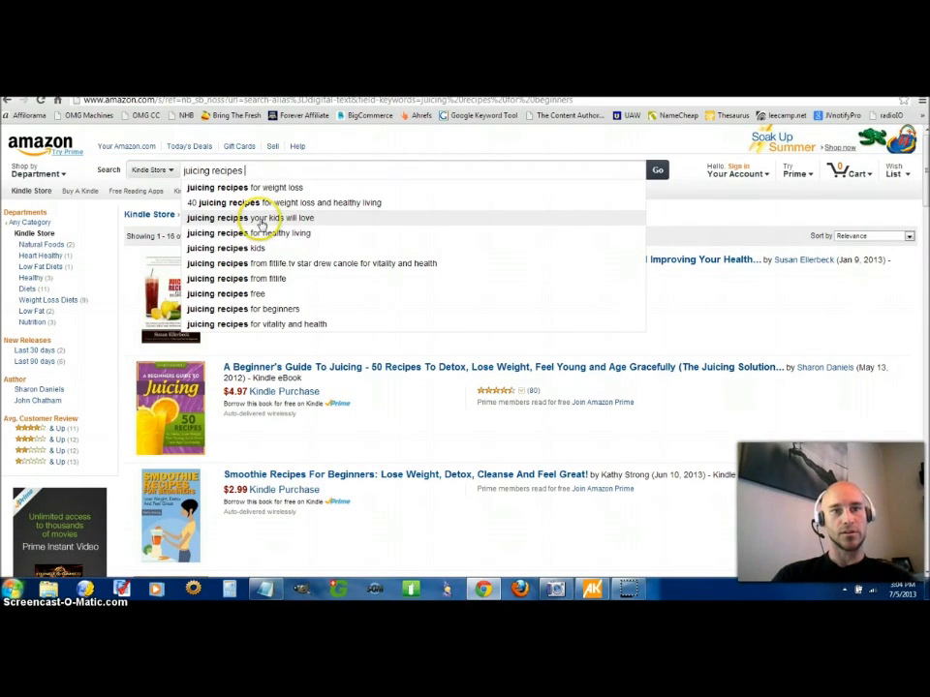
left_click(260, 170)
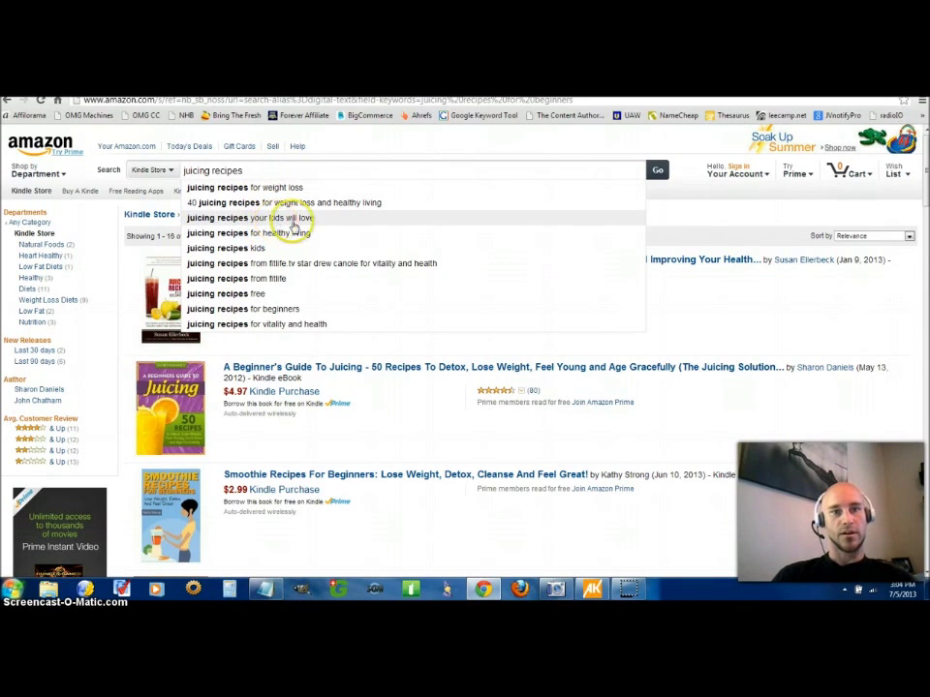
In AK Elite, get the average daily earnings for the keyword "juicing recipes for beginners" and analyze its Kindle competition.
left_click(590, 590)
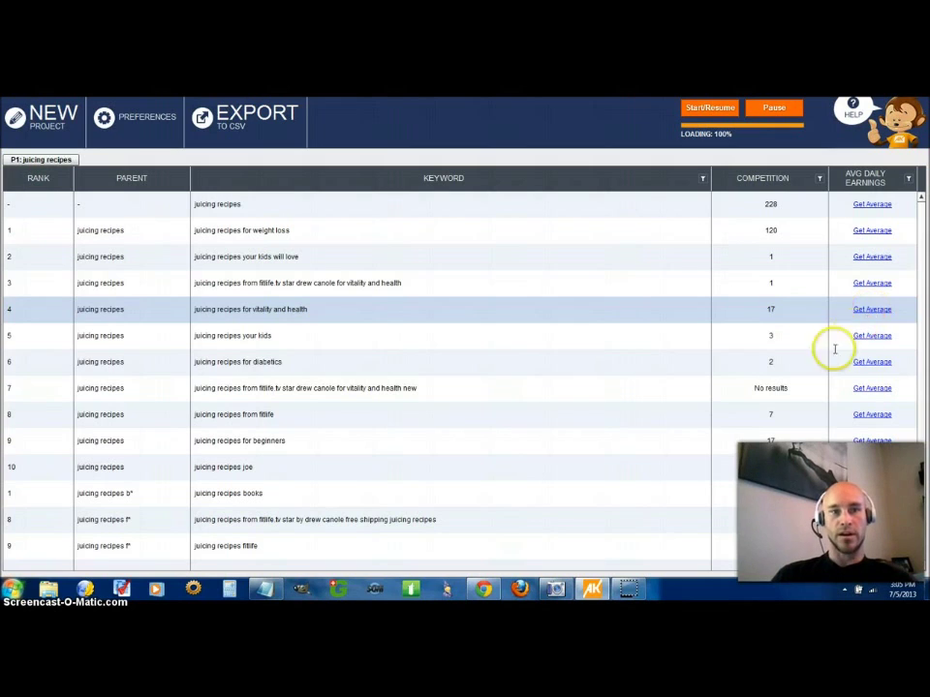
left_click(867, 442)
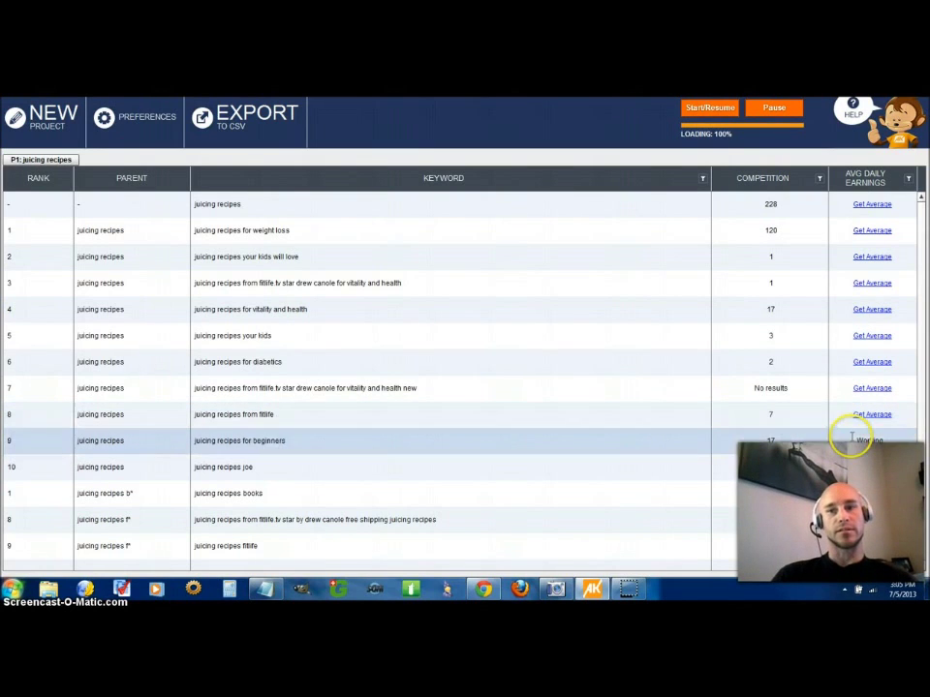
left_click(358, 445)
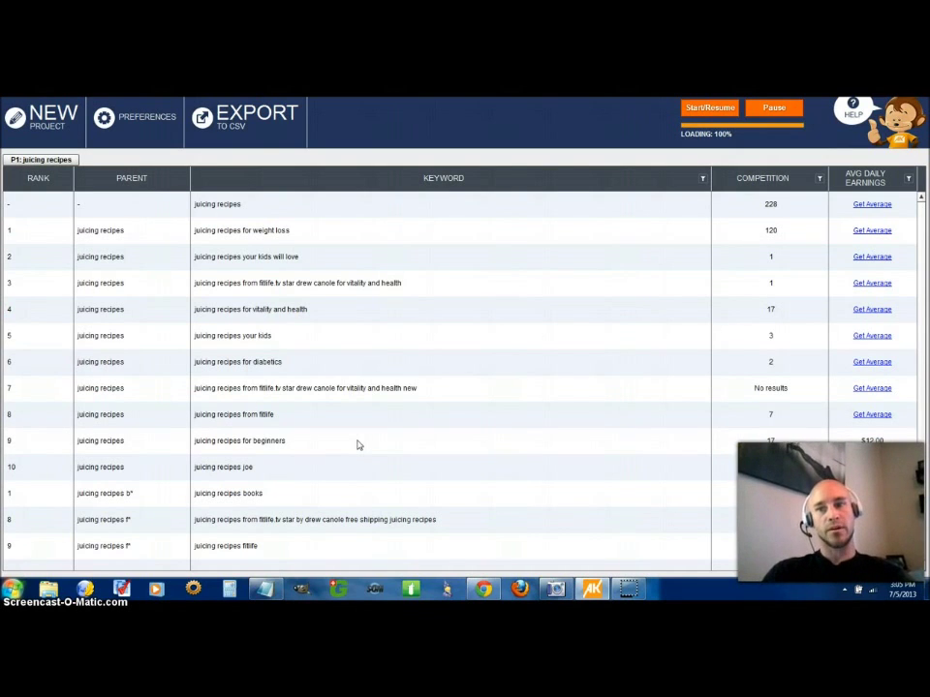
left_click(871, 441)
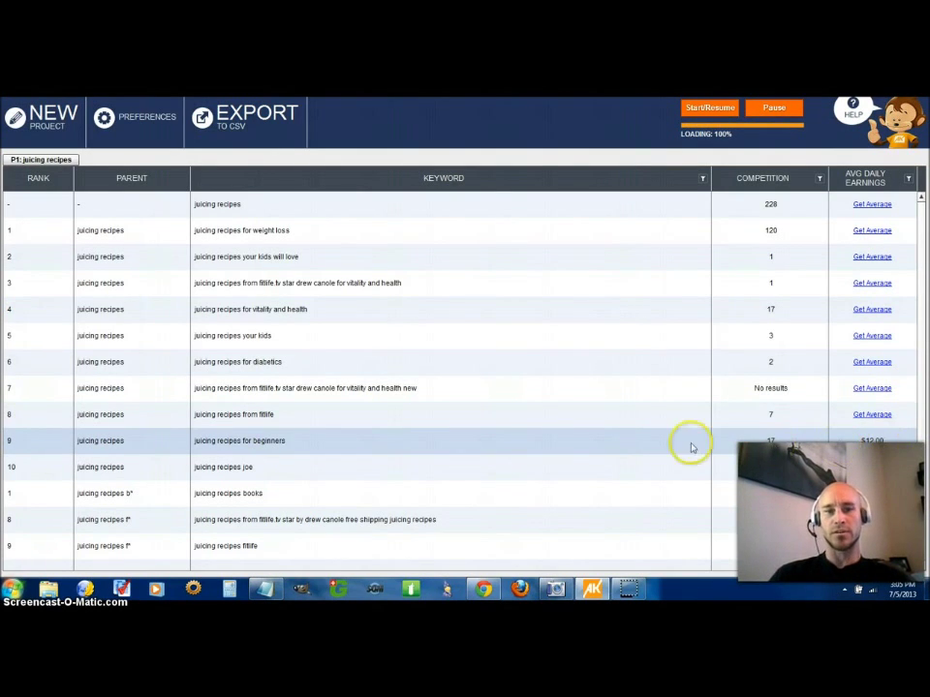
right_click(258, 447)
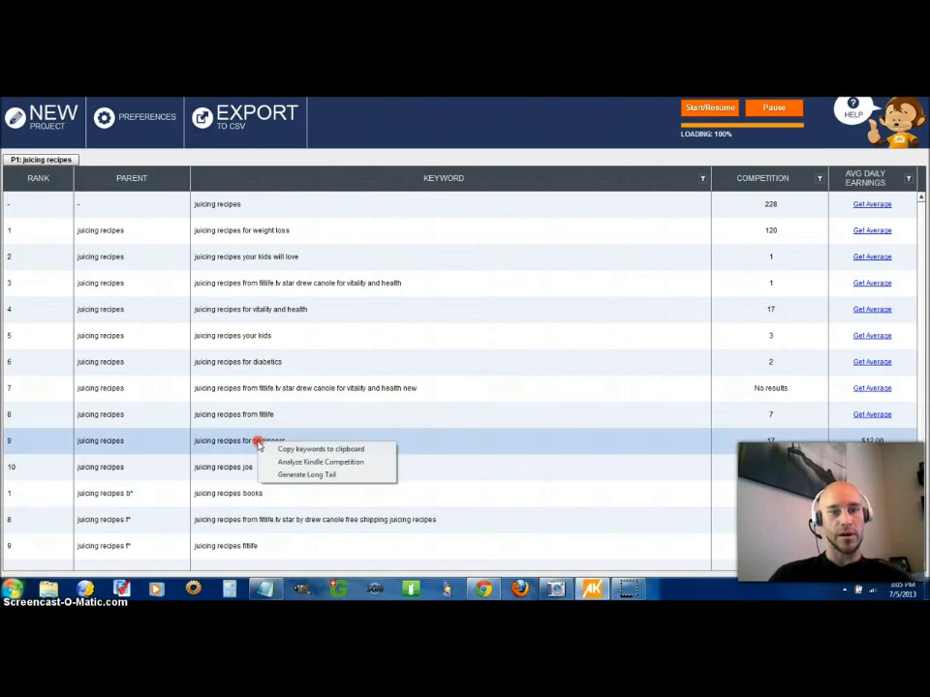
left_click(326, 463)
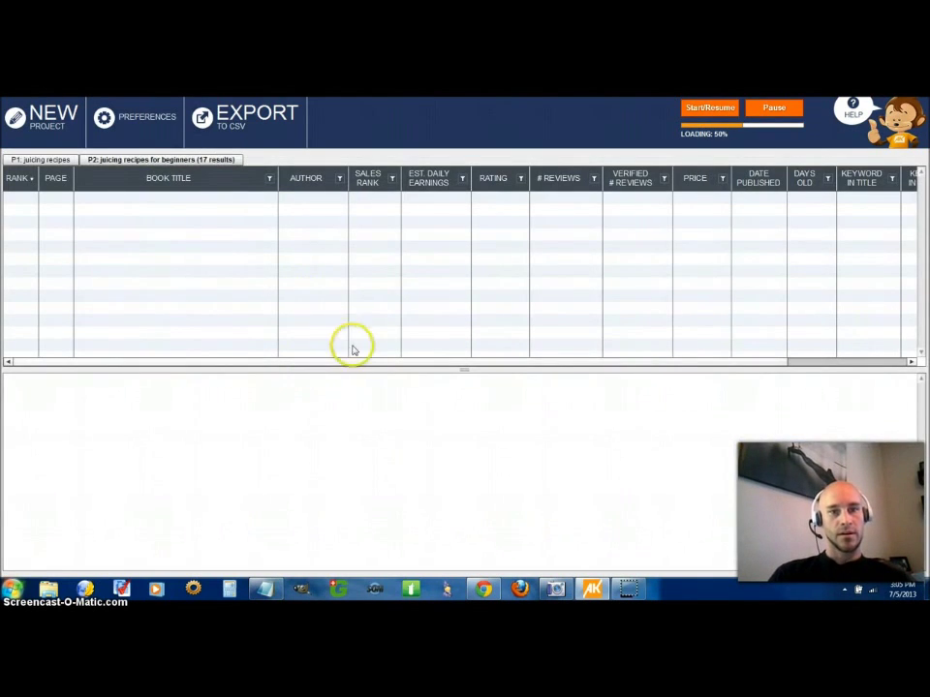
Switch to Amazon in the browser, search the Kindle Store for "juicing recipes for beginners" and look over the results.
left_click(482, 589)
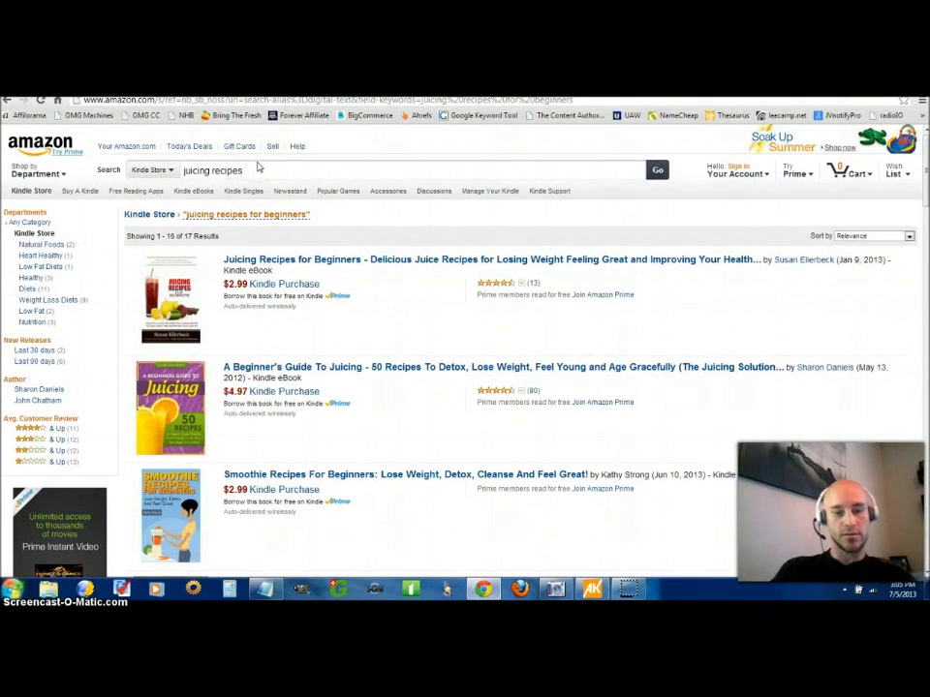
type("or")
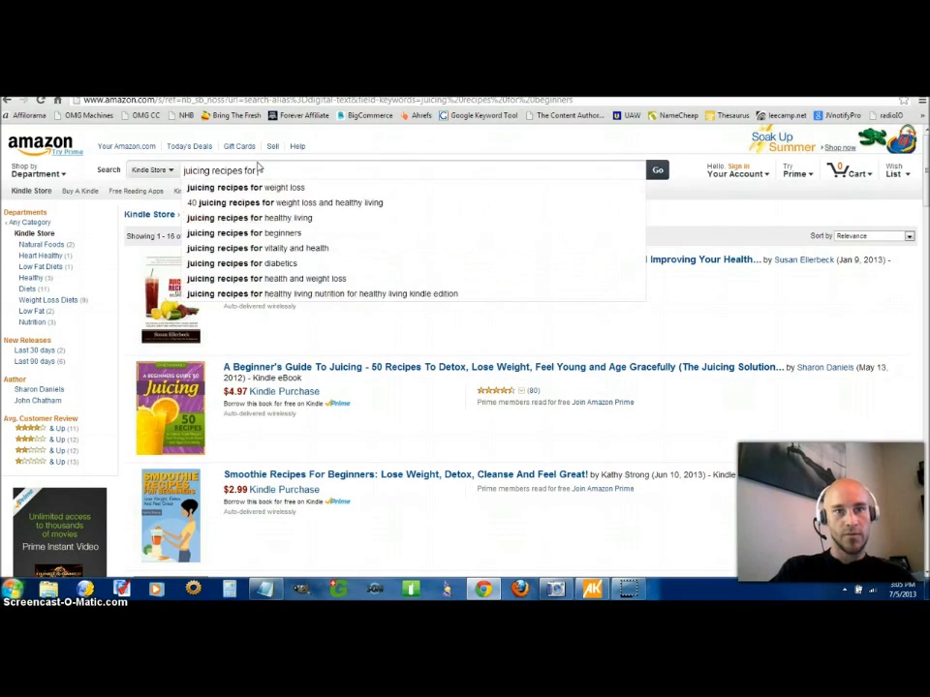
type(" beging")
key("BackSpace")
key("BackSpace")
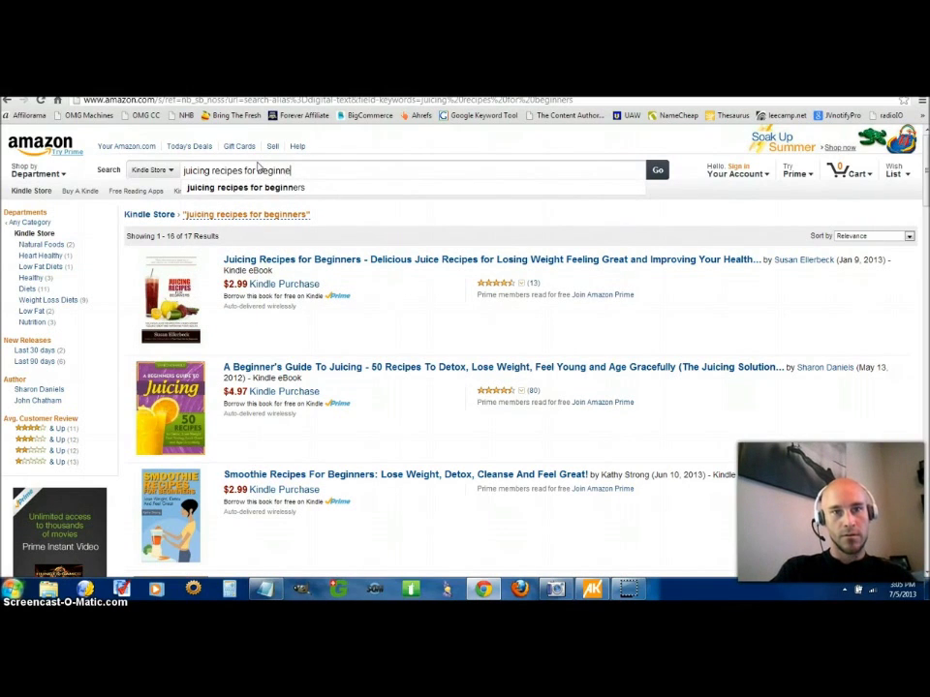
key("Return")
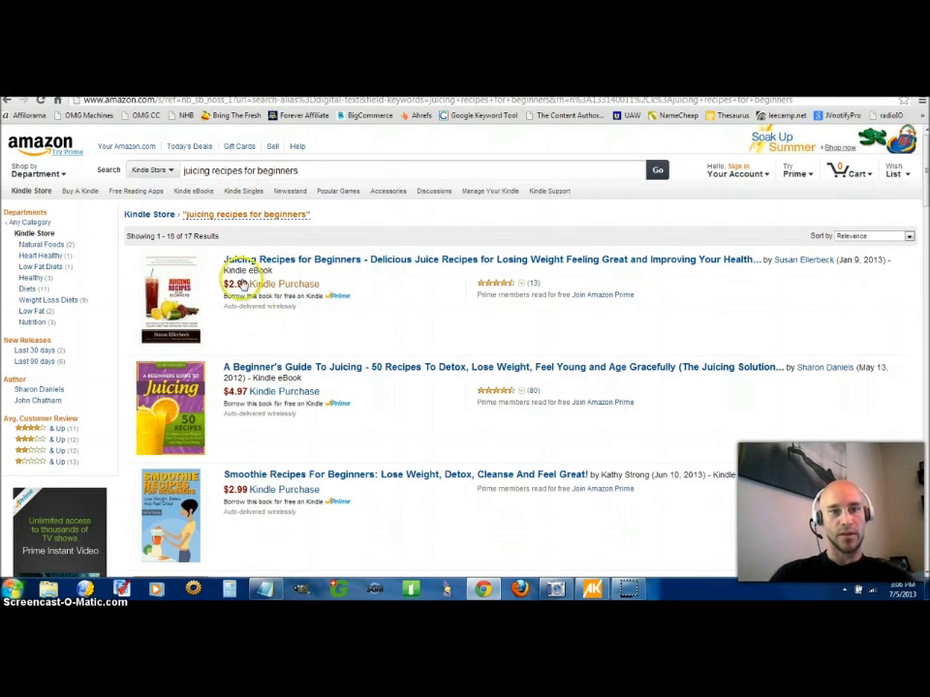
scroll(270, 404, "down", 3)
scroll(278, 414, "up", 2)
scroll(278, 414, "up", 1)
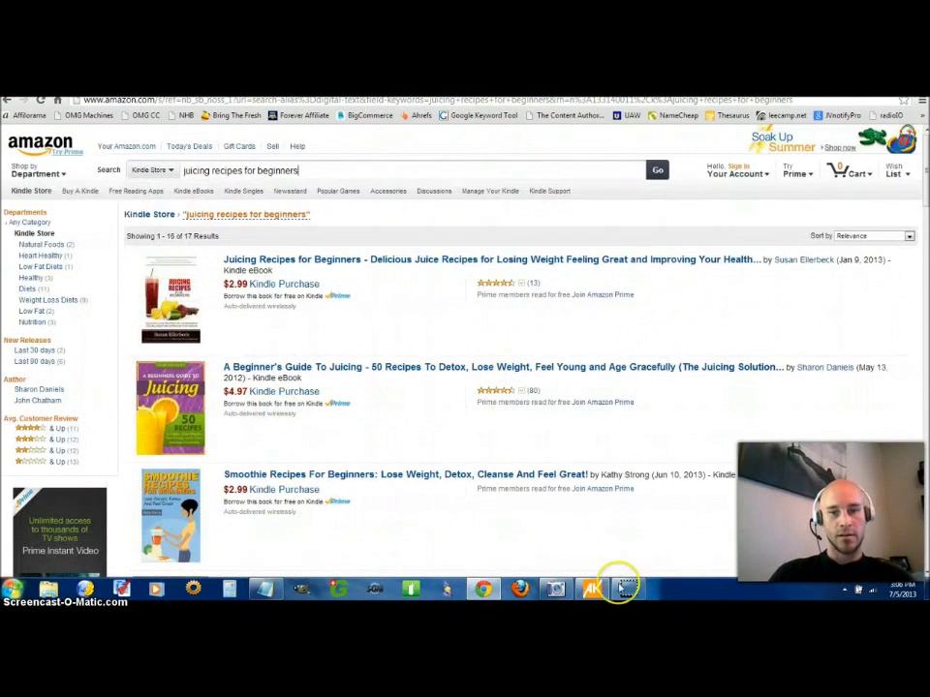
Return to AK Elite and examine the covers and reviews of the top-ranked books and the competition table's keyword-in-title columns.
left_click(596, 588)
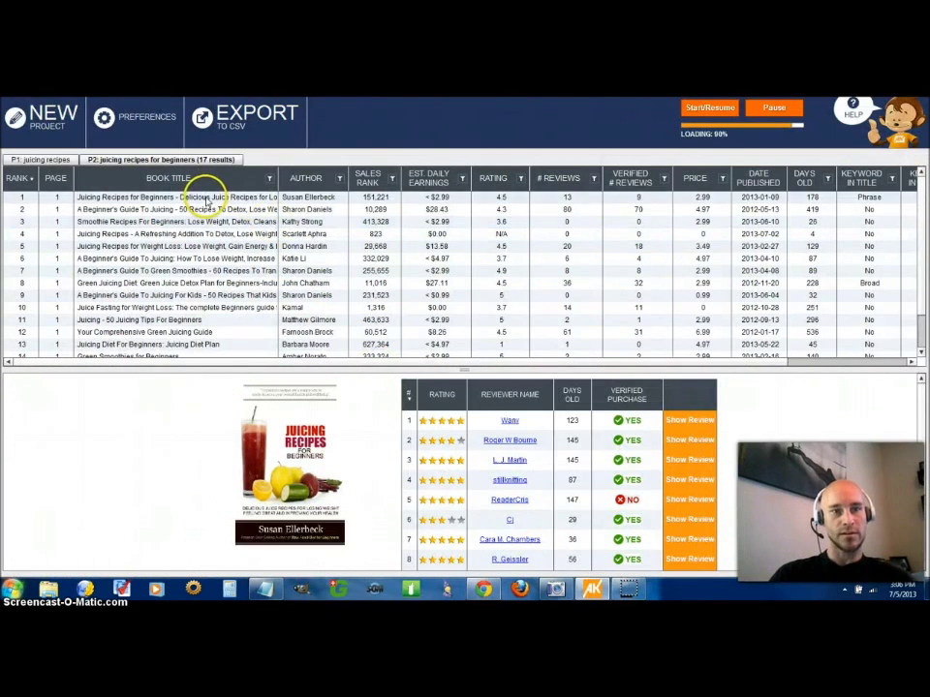
left_click(203, 209)
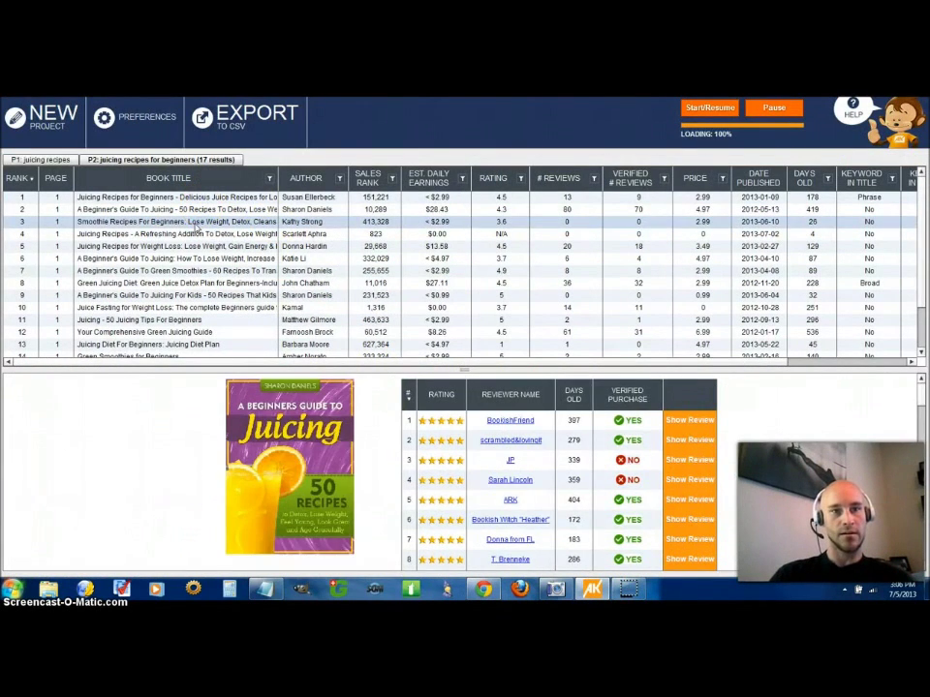
left_click(197, 227)
left_click(193, 235)
left_click(189, 246)
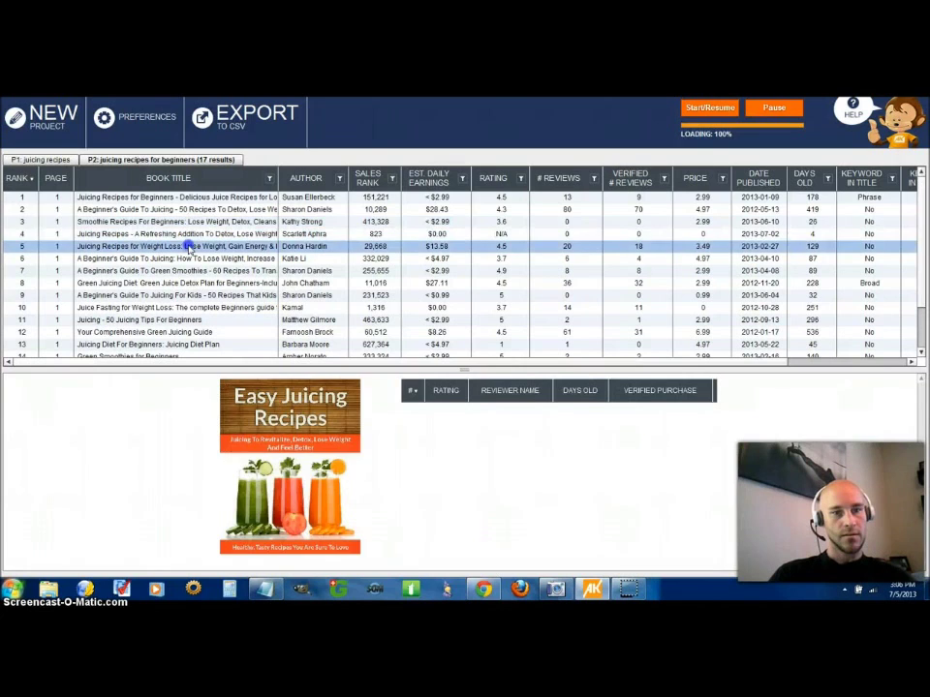
left_click(199, 196)
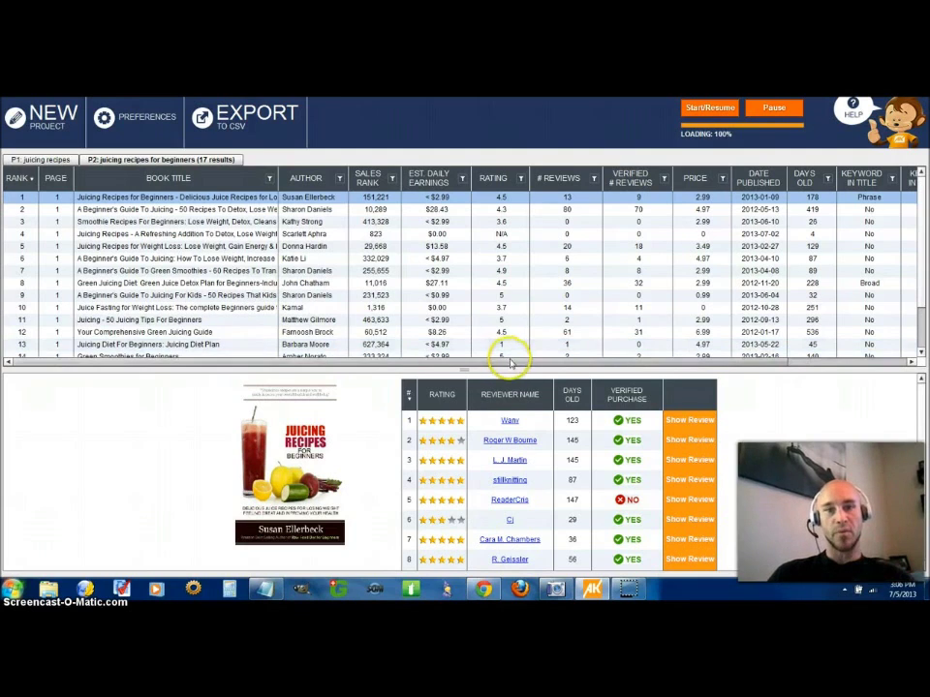
left_click_drag(527, 362, 549, 361)
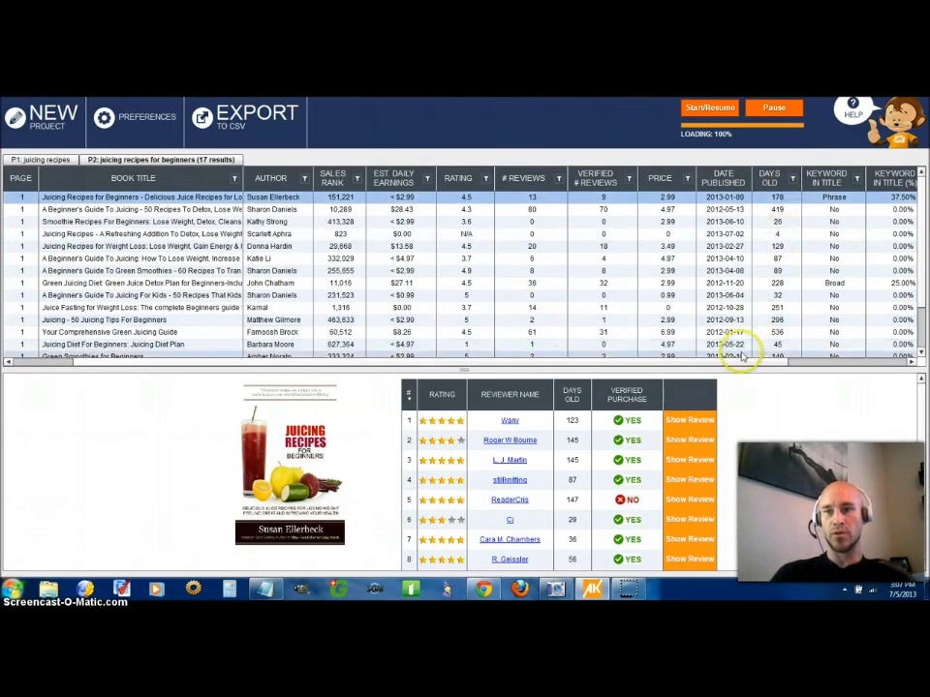
left_click_drag(763, 362, 773, 363)
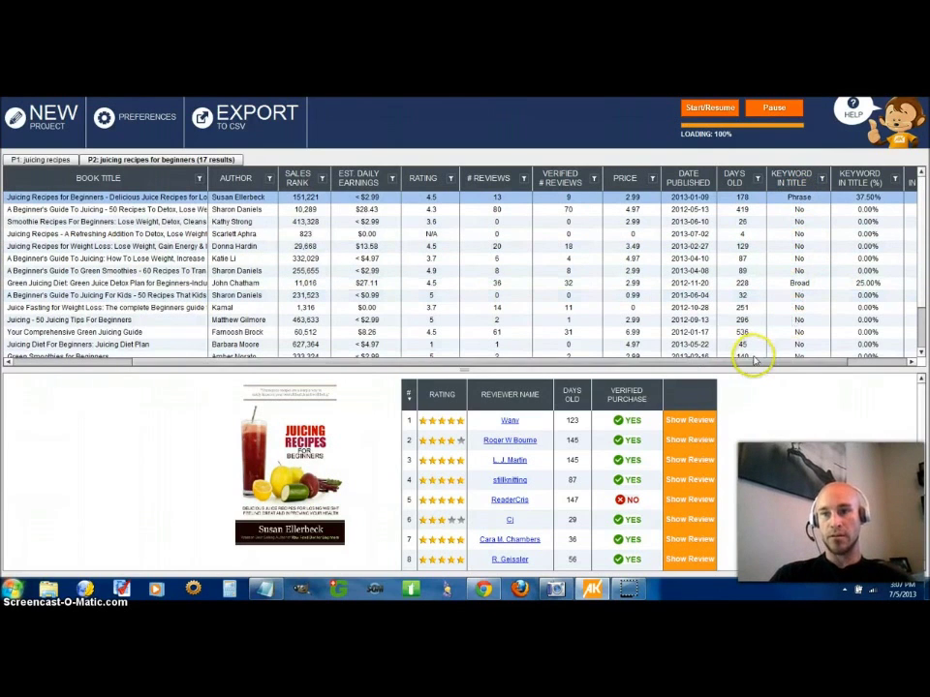
Examine the competition table's keyword-in-title and keyword-in-description columns alongside each book's rank and estimated daily earnings.
left_click_drag(755, 365, 831, 363)
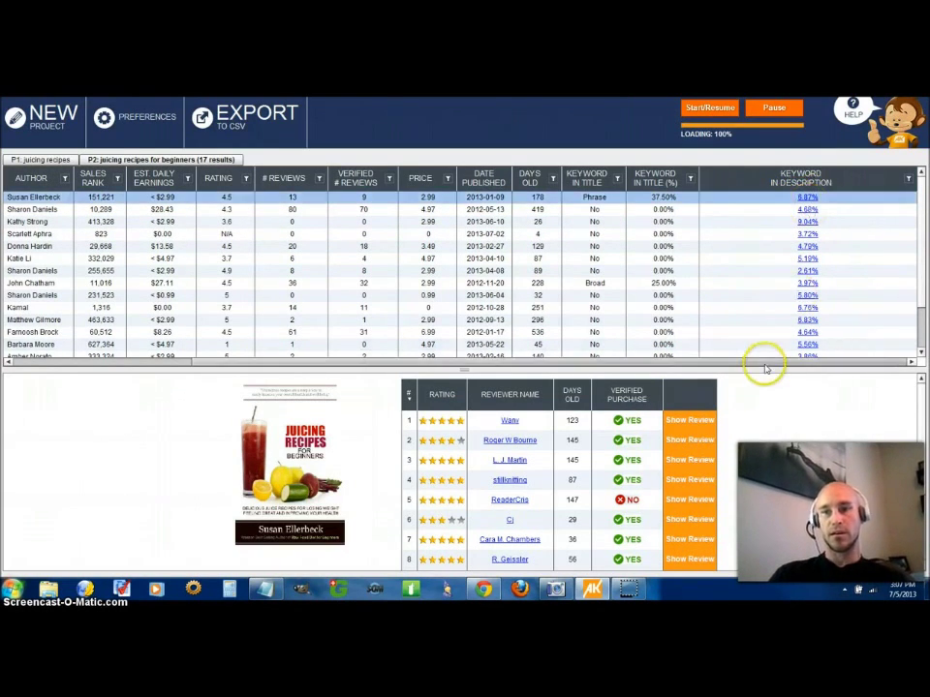
left_click_drag(754, 365, 614, 366)
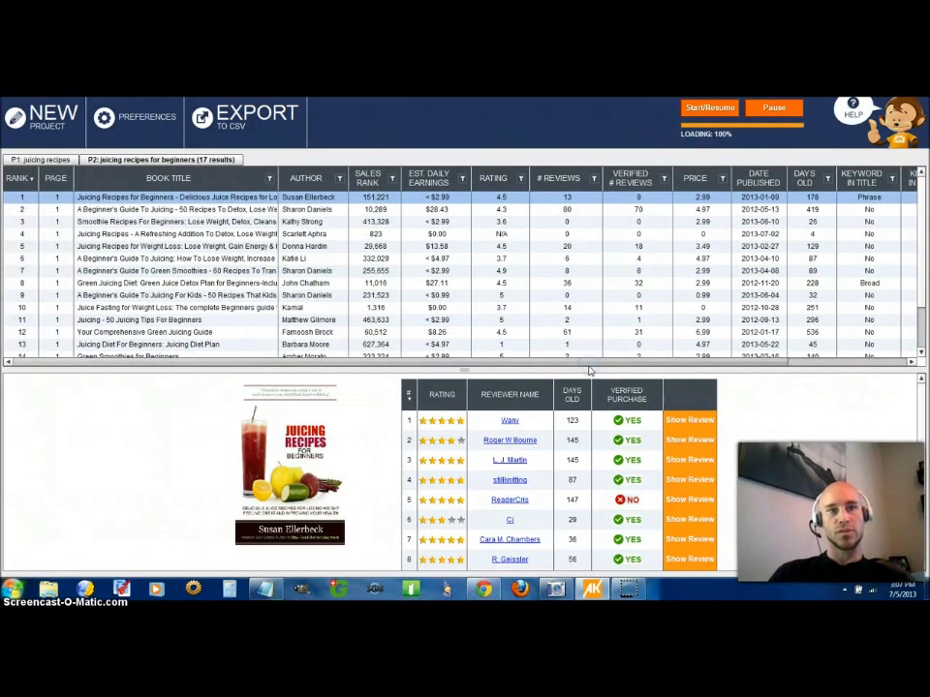
left_click_drag(602, 361, 824, 359)
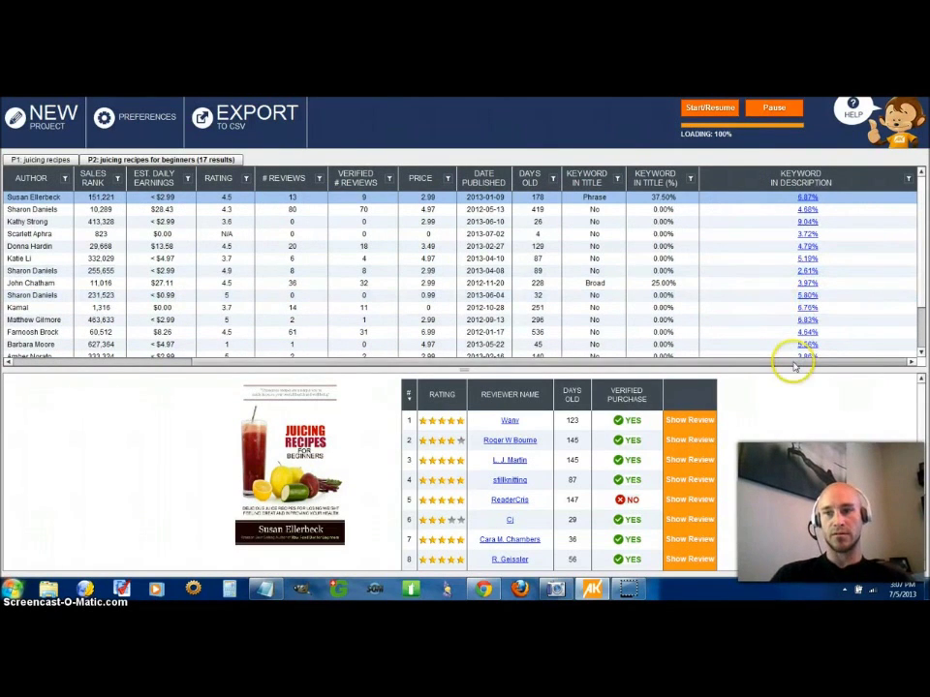
left_click_drag(643, 364, 426, 365)
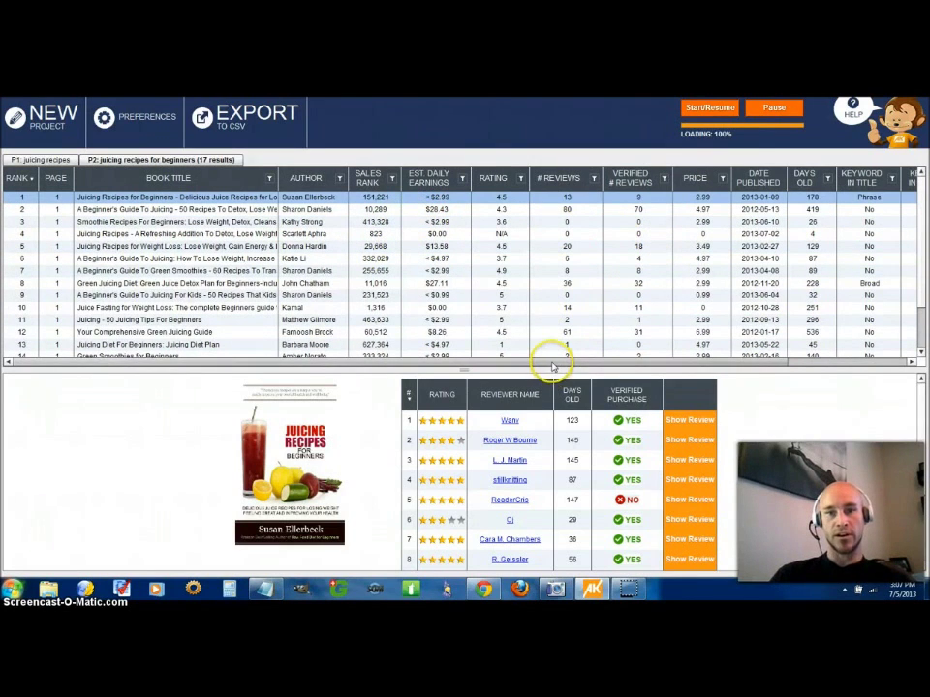
left_click_drag(578, 365, 685, 368)
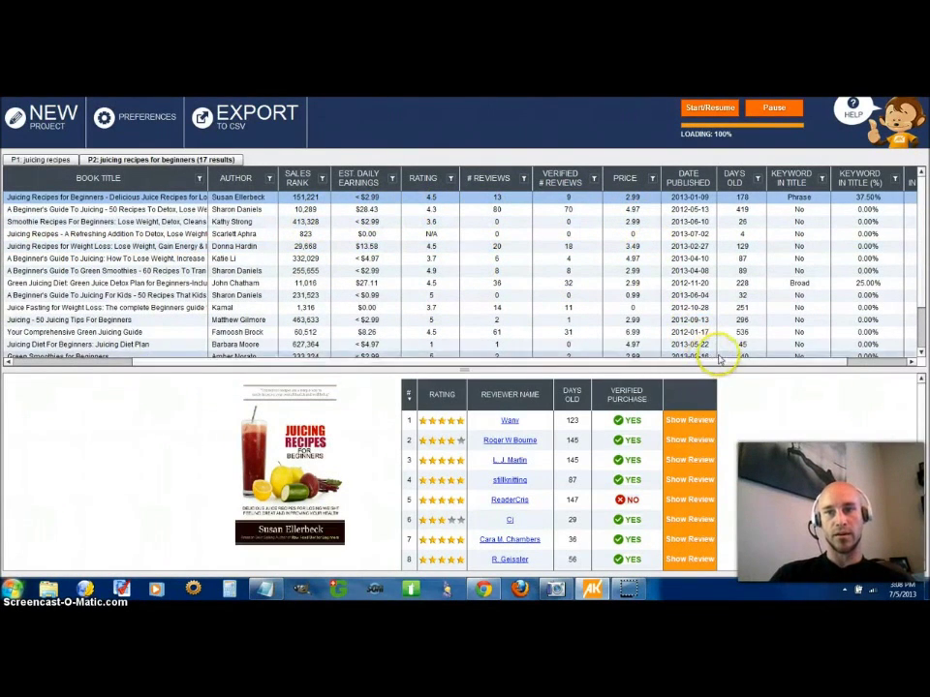
left_click_drag(731, 361, 757, 359)
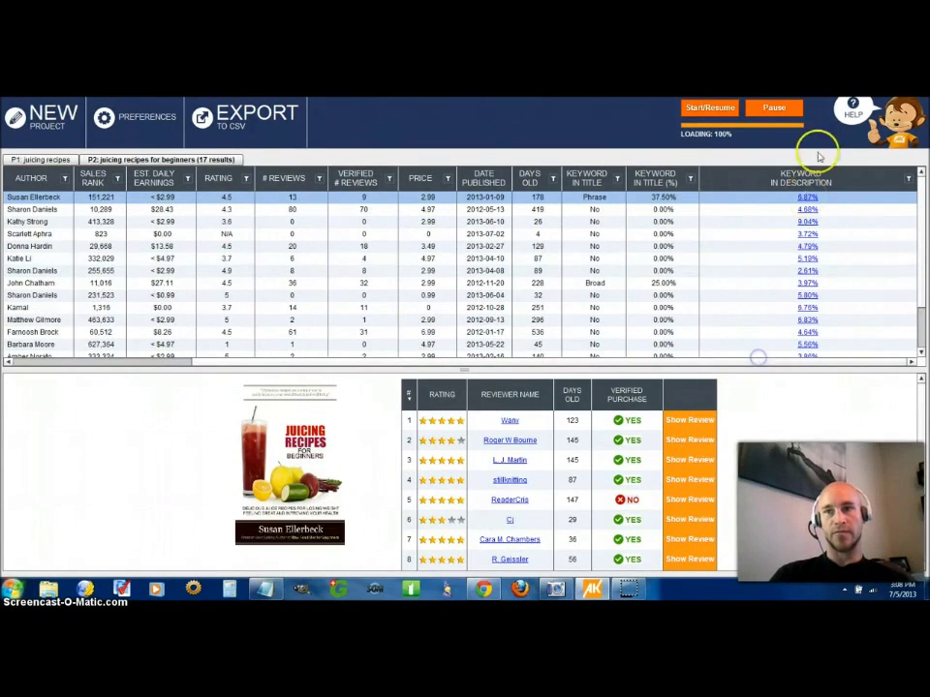
View the help topics, return to the "juicing recipes for beginners" competition results and examine the second-ranked book's cover, reviews and table data.
left_click(853, 104)
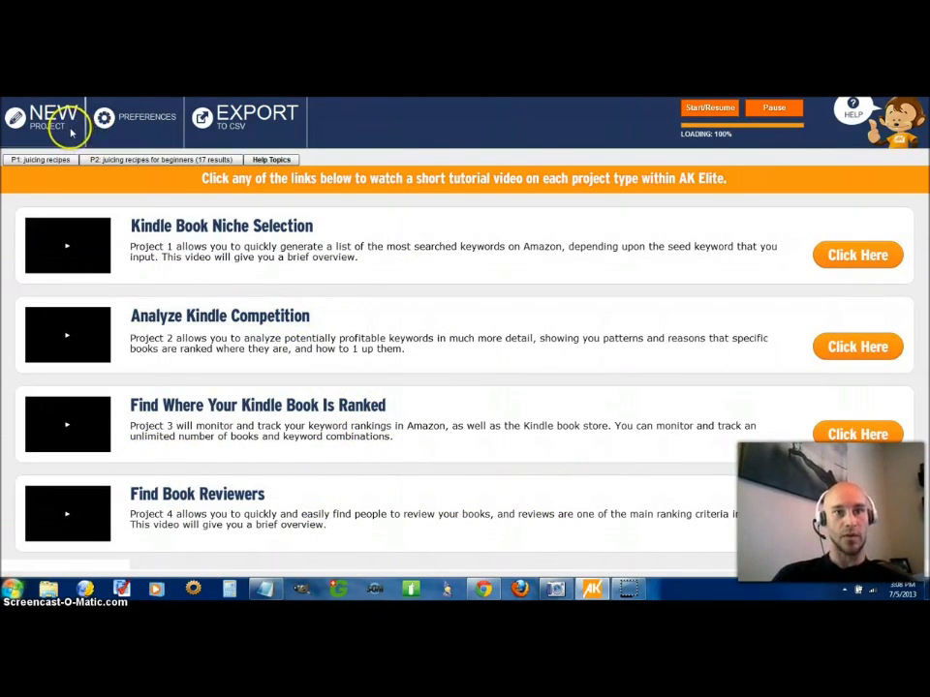
left_click(209, 160)
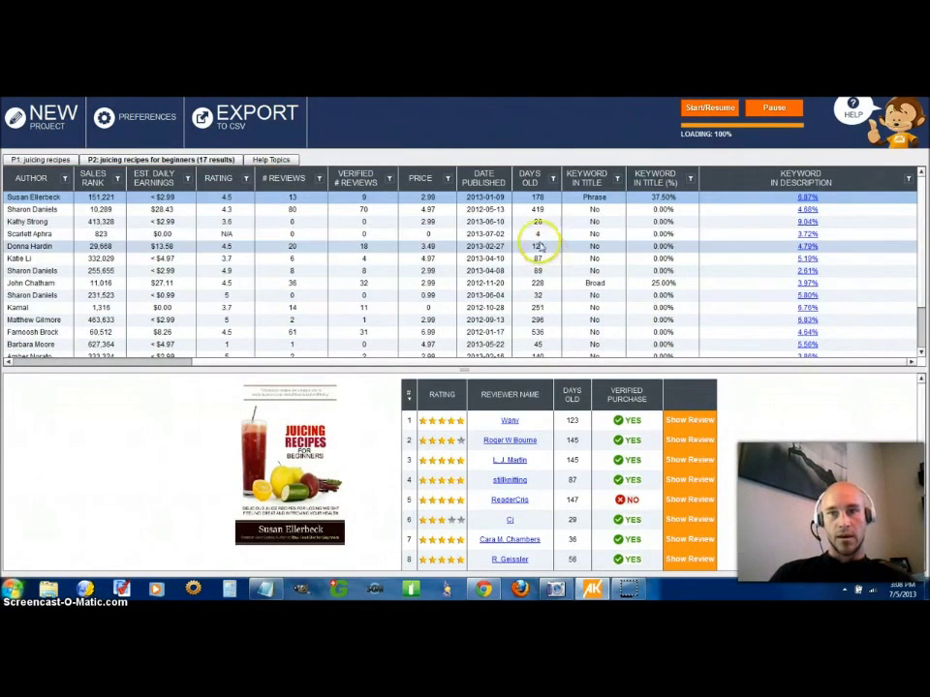
left_click(177, 208)
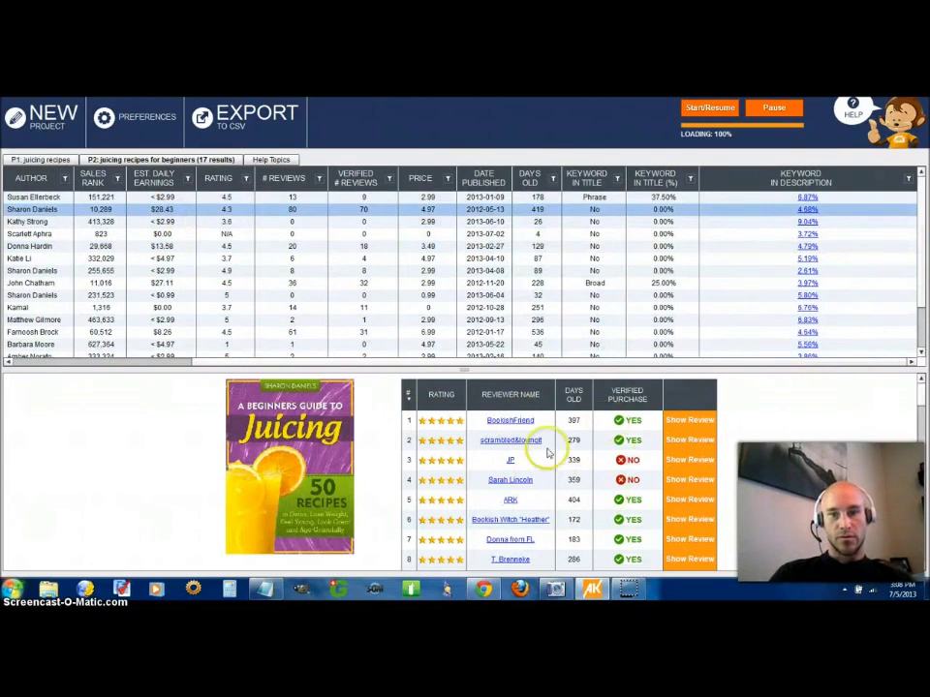
mouse_move(922, 394)
left_mouse_down()
mouse_move(921, 405)
mouse_move(920, 388)
left_mouse_up()
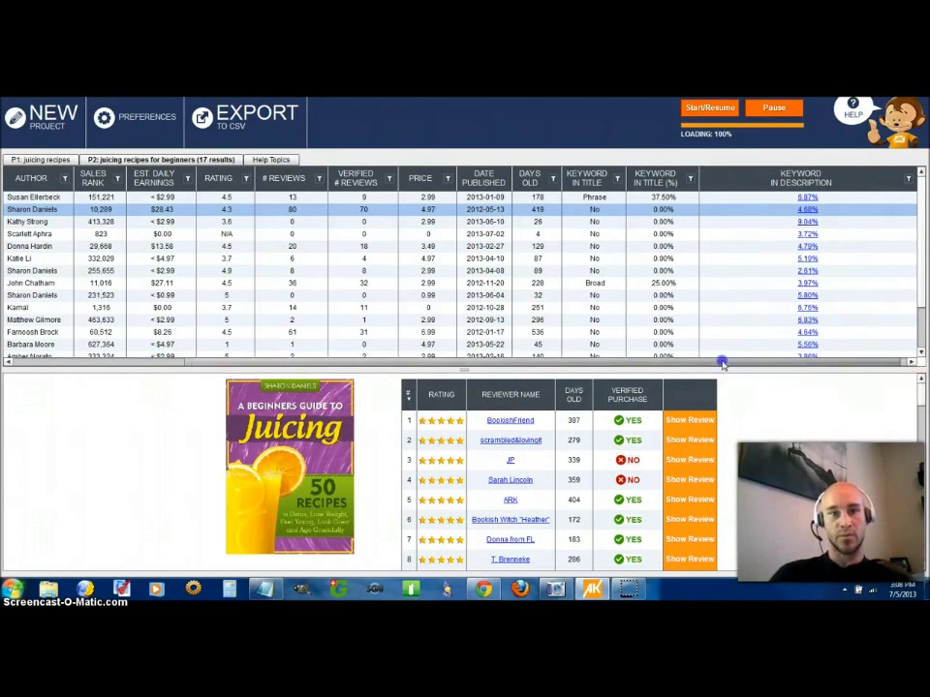
left_click_drag(722, 361, 620, 362)
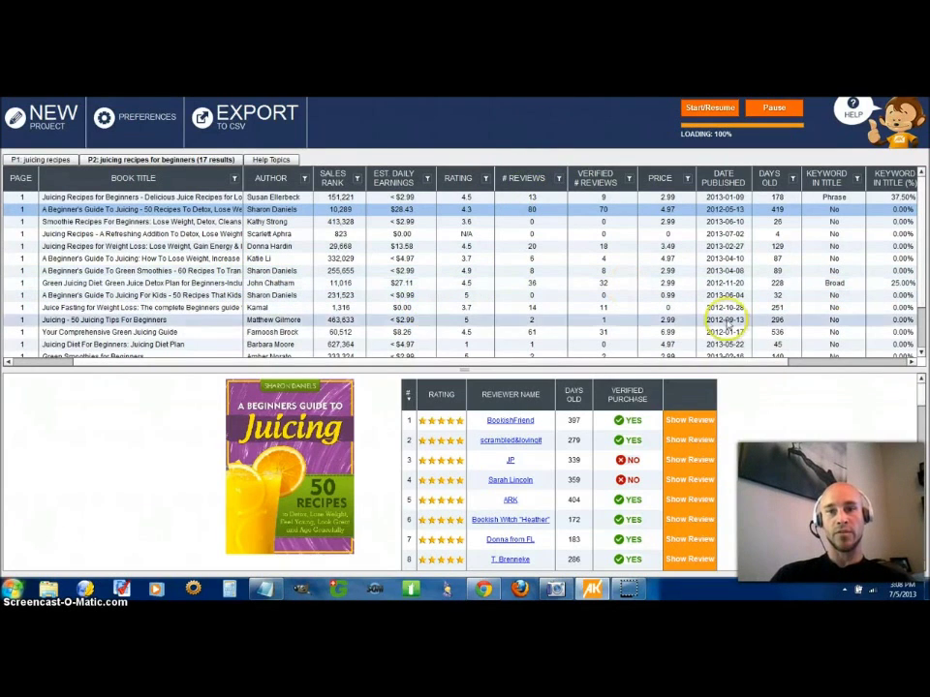
left_click_drag(784, 361, 746, 364)
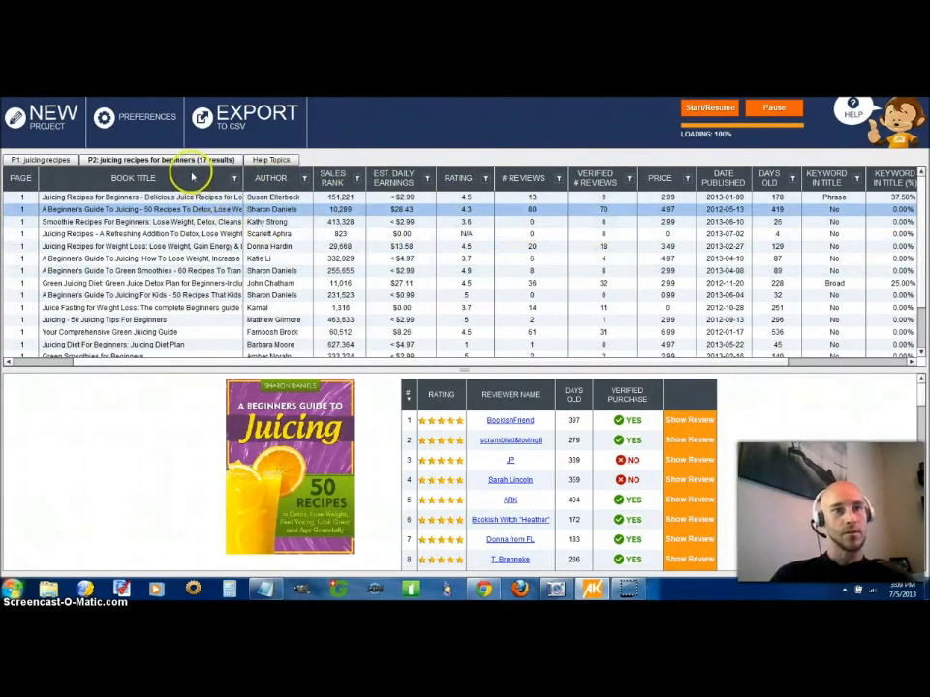
Start a new project of type "Find Where Your Kindle Book Is Ranked".
left_click(53, 133)
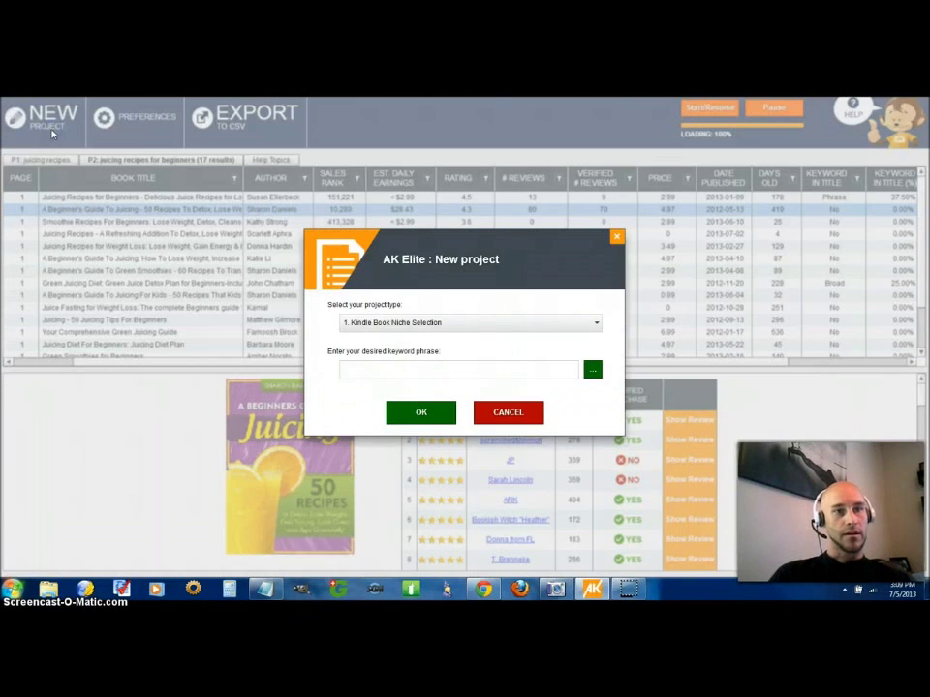
left_click(495, 324)
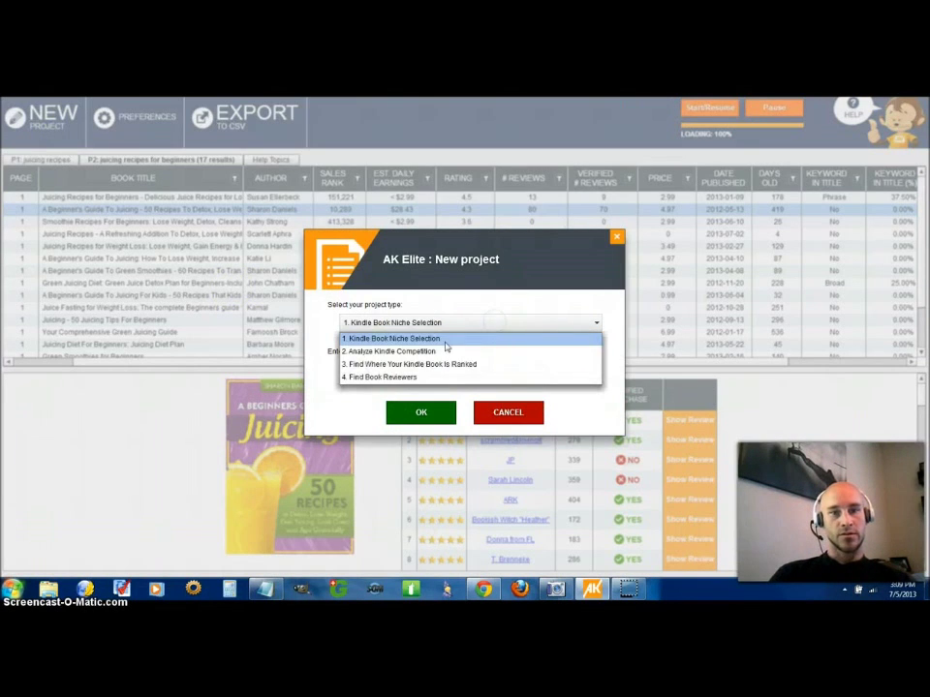
left_click(413, 365)
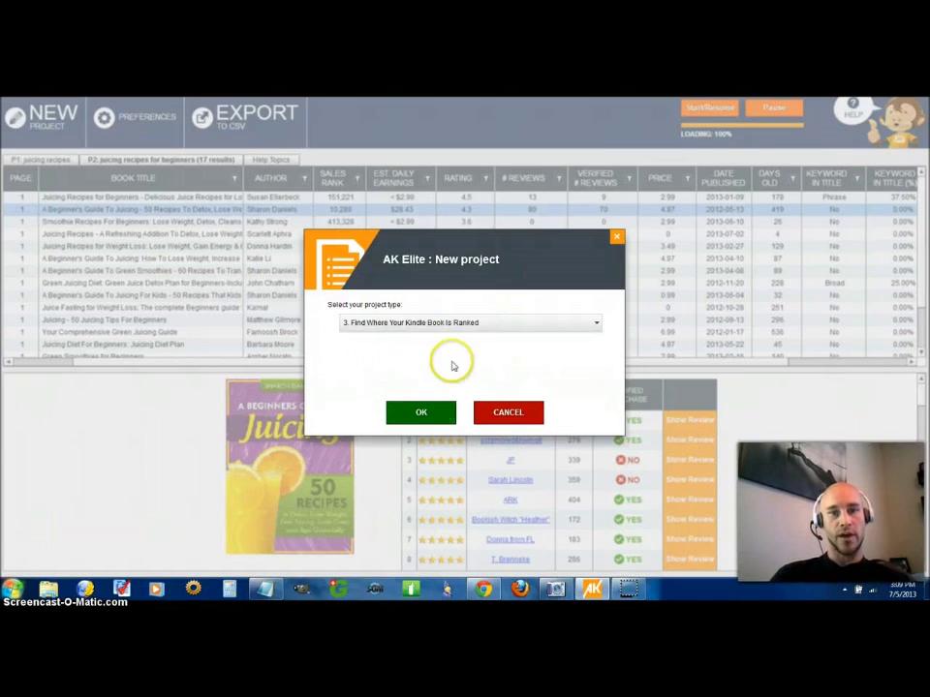
left_click(421, 411)
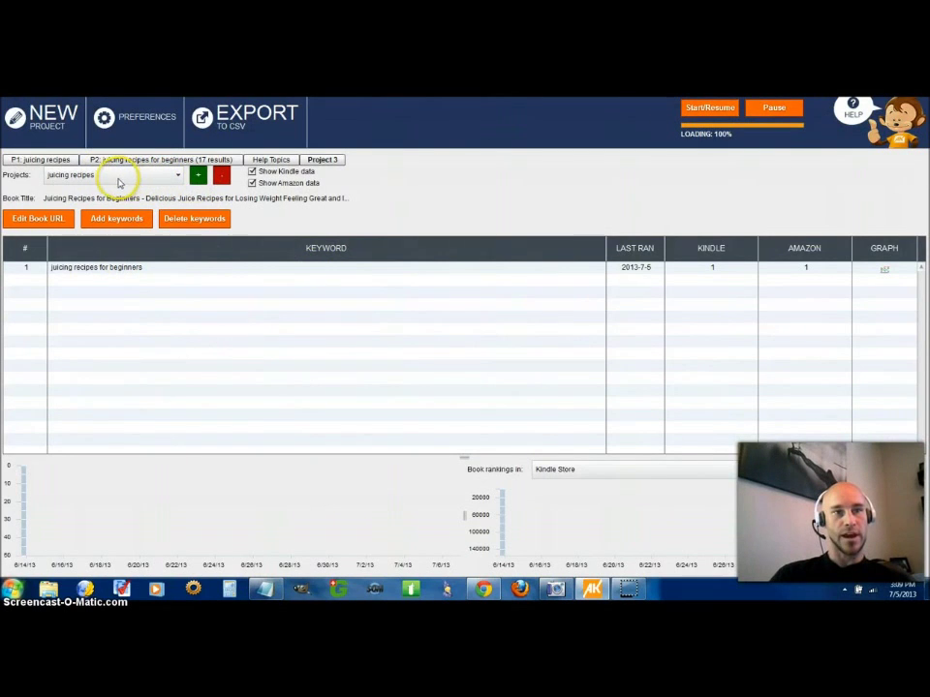
left_click(197, 178)
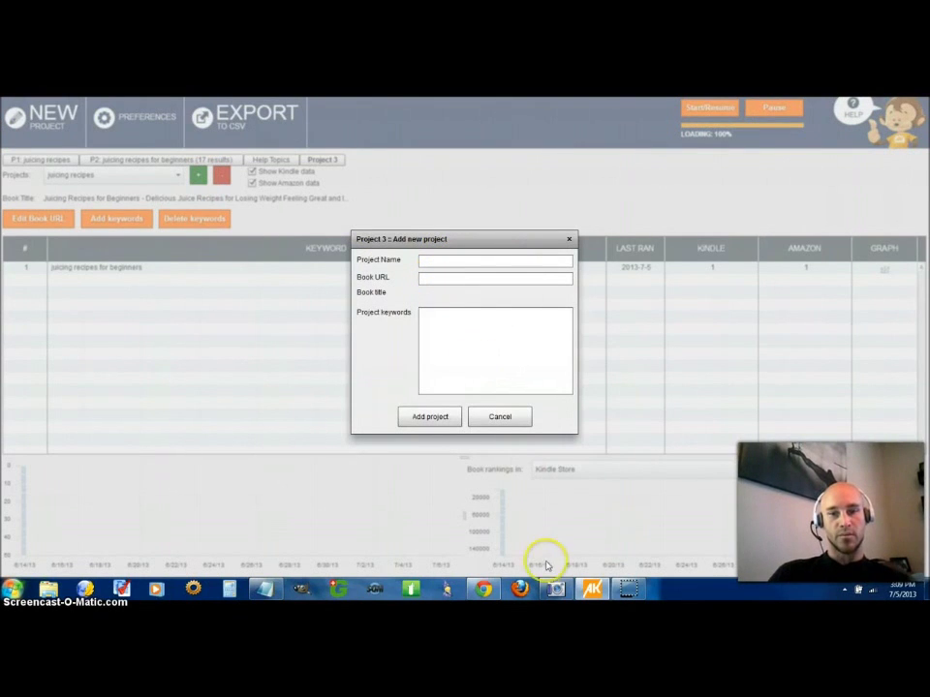
left_click(483, 589)
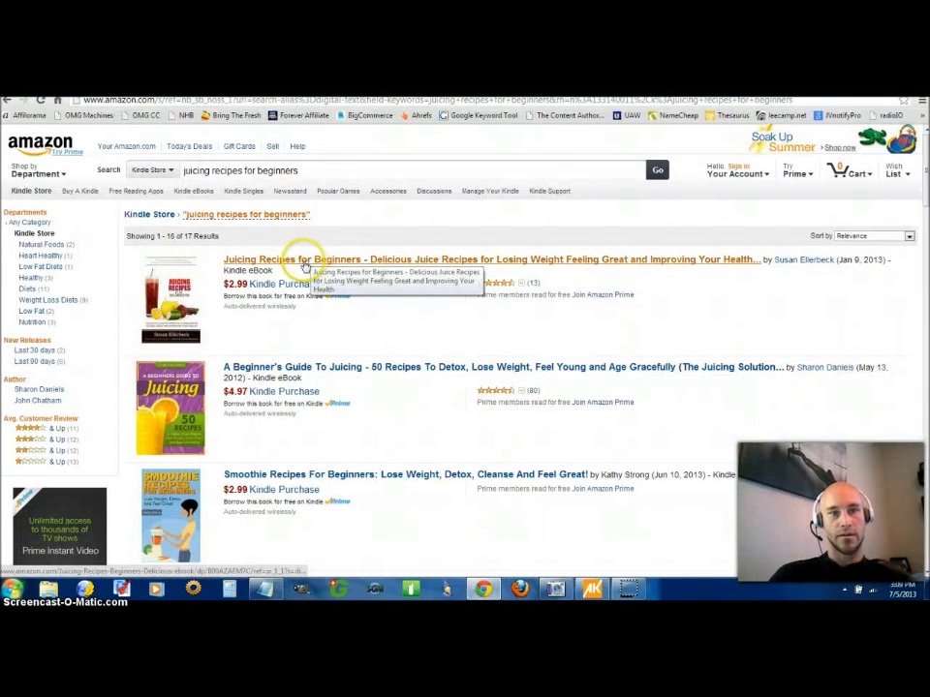
left_click(304, 263)
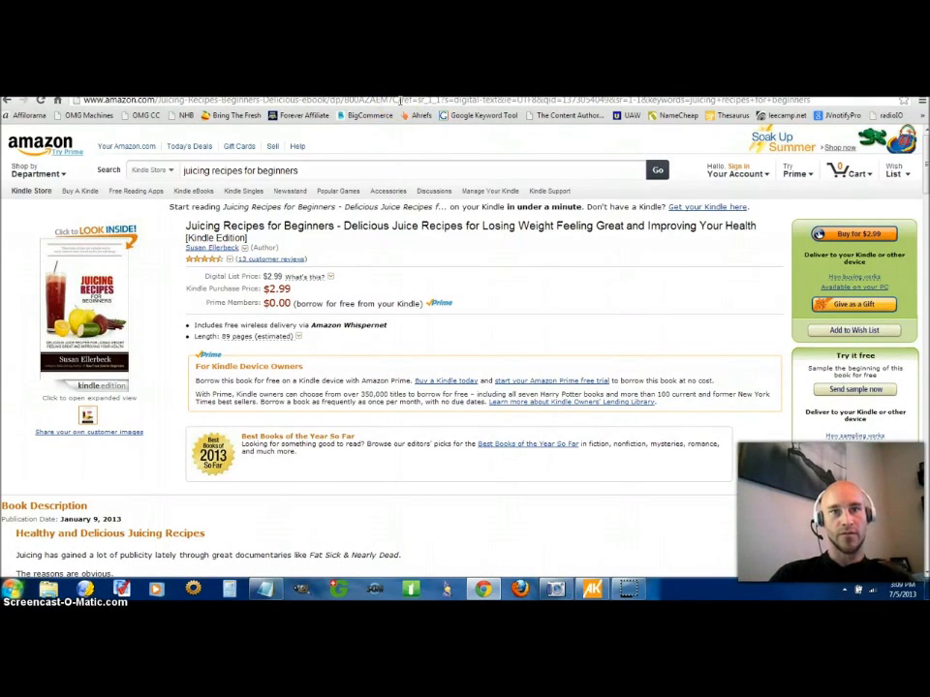
left_click_drag(334, 101, 90, 115)
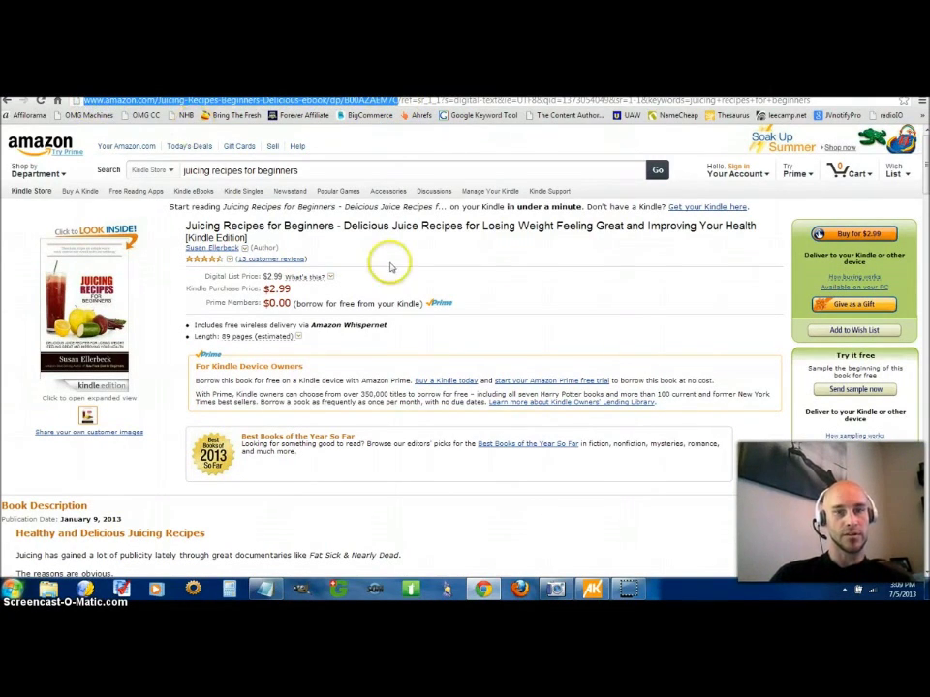
left_click(581, 591)
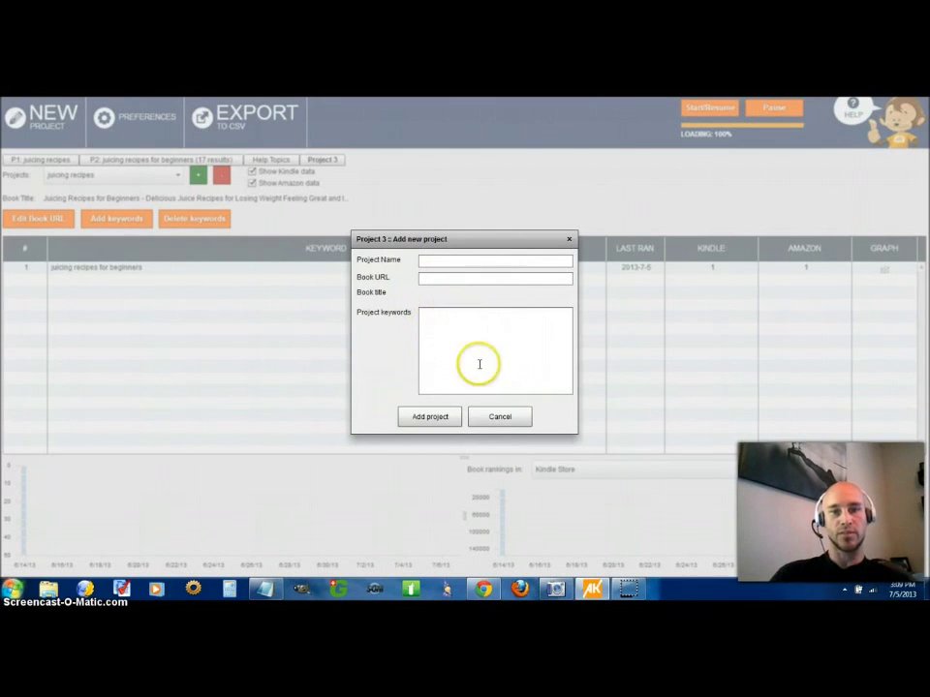
left_click(494, 416)
Compare the tracked Kindle and Amazon rankings for "juicing recipes for beginners" with Amazon's search results in the browser, and view the keyword's ranking graph in AK Elite.
left_click(125, 272)
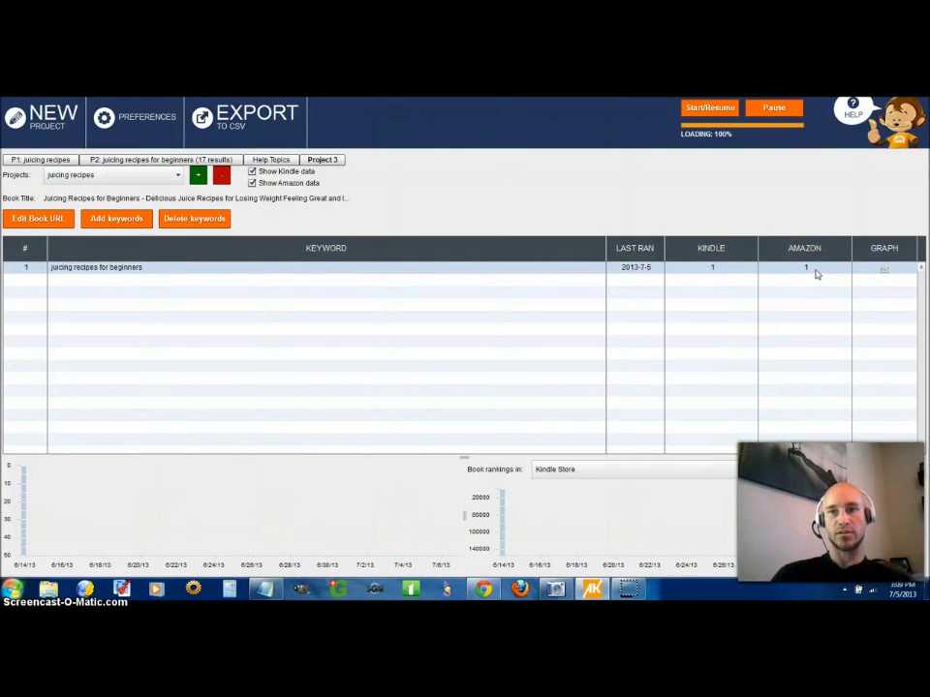
left_click(482, 588)
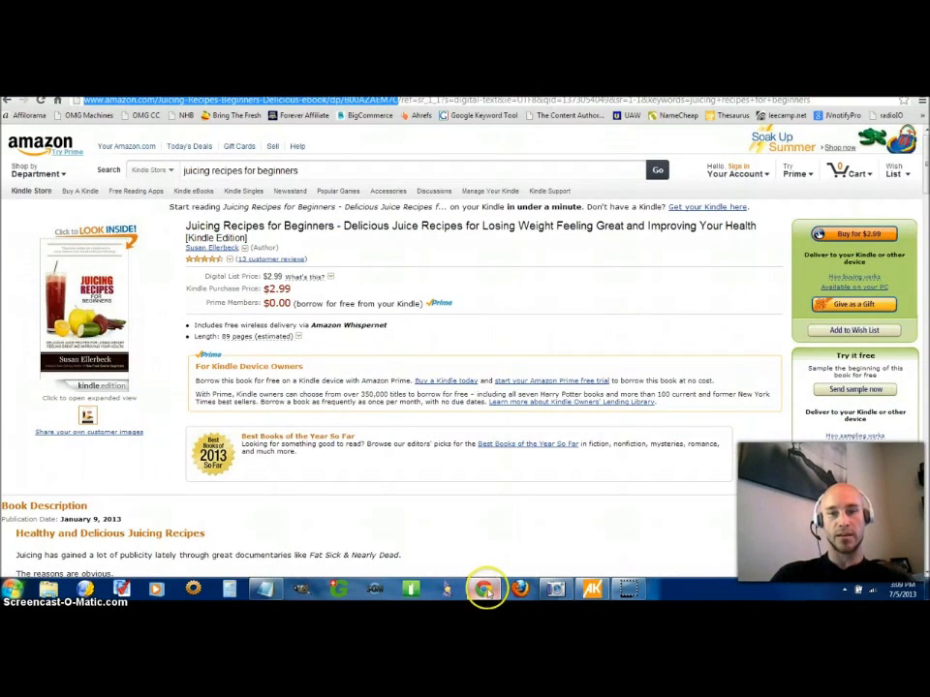
left_click(8, 100)
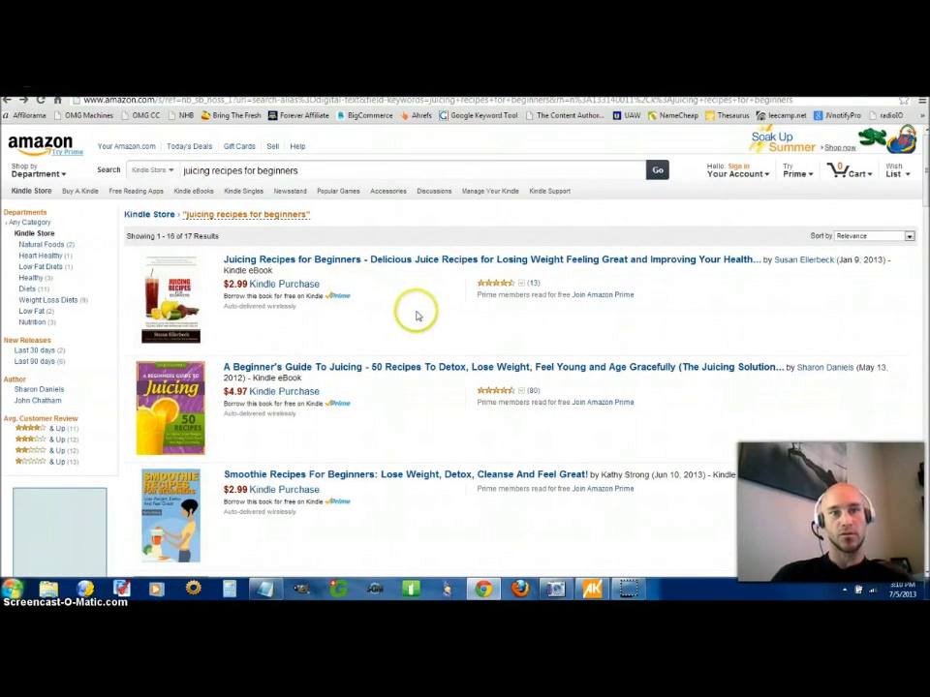
left_click(592, 588)
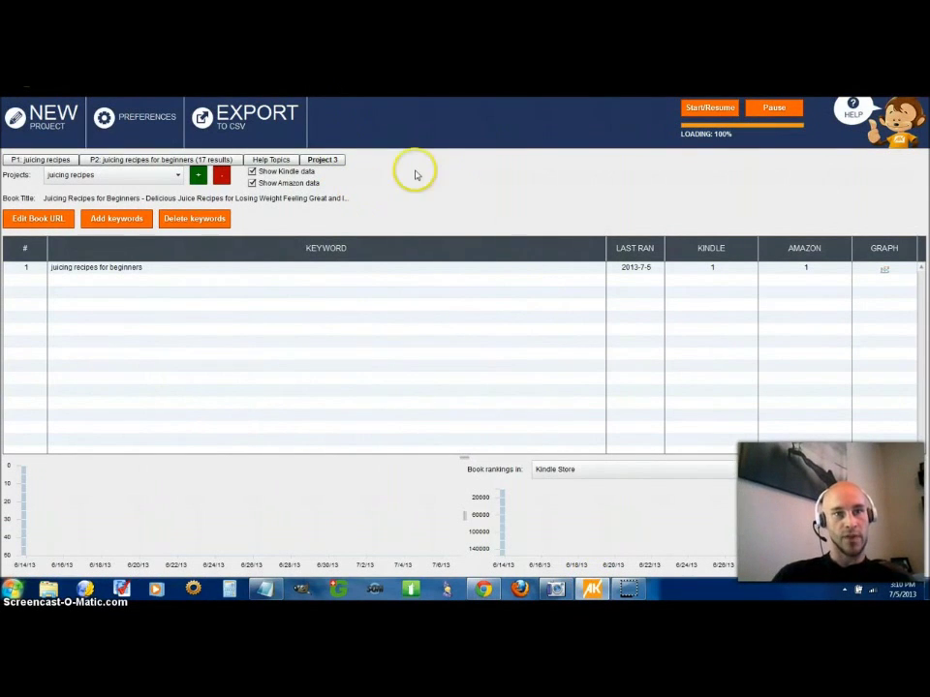
left_click(445, 268)
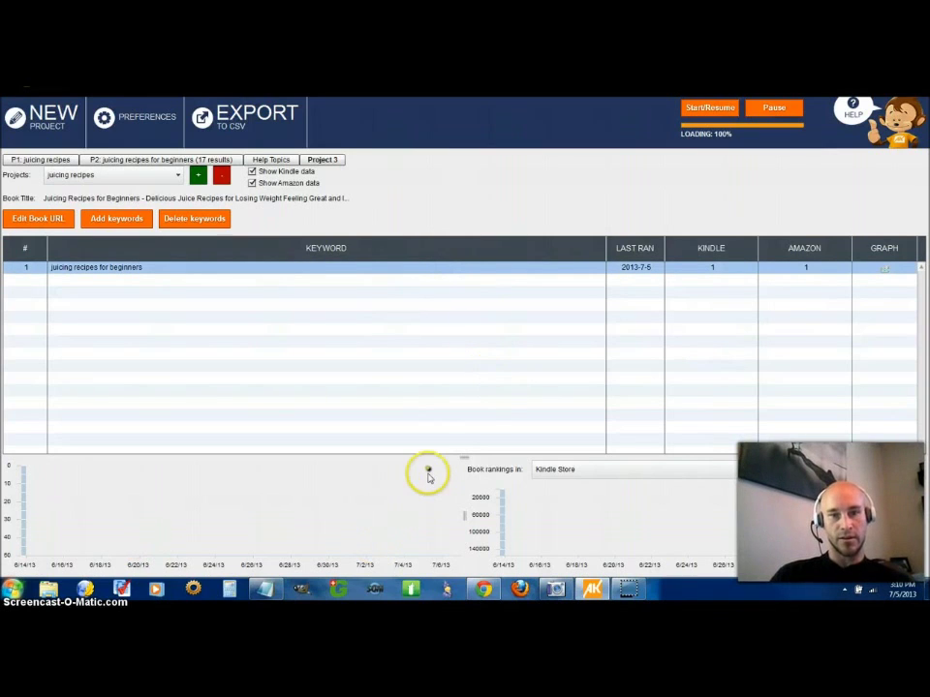
mouse_move(428, 471)
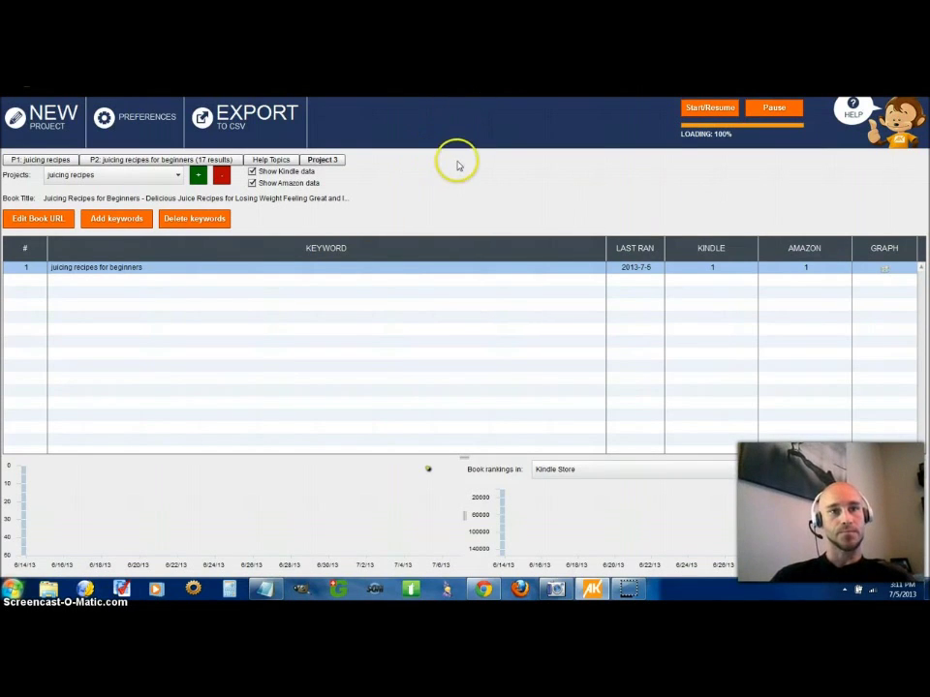
Set up a new "Find Book Reviewers" project that finds reviewers by Amazon Category.
left_click(29, 117)
left_click(540, 323)
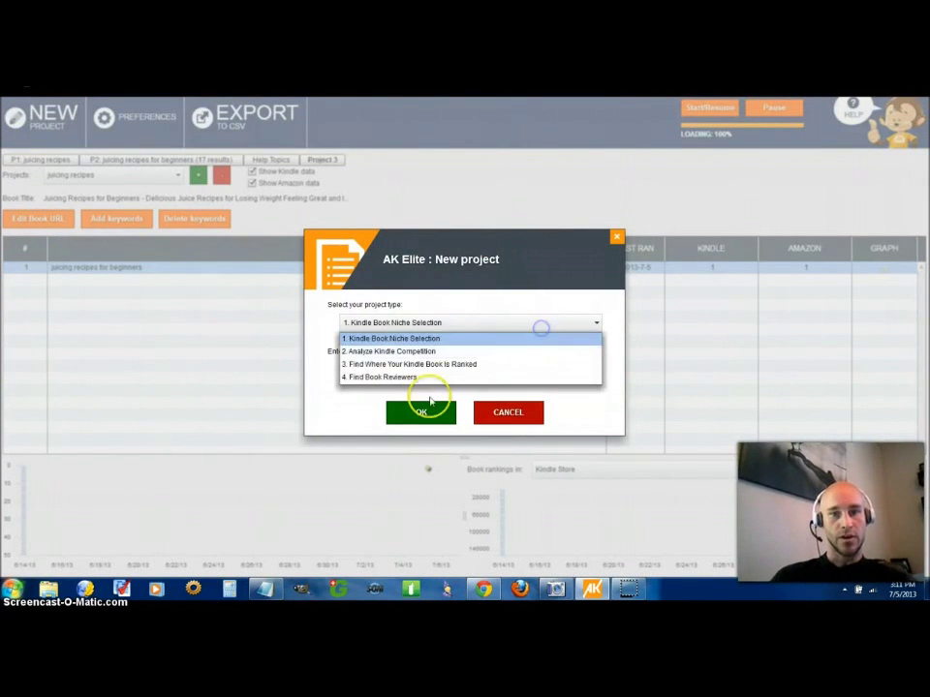
left_click(407, 376)
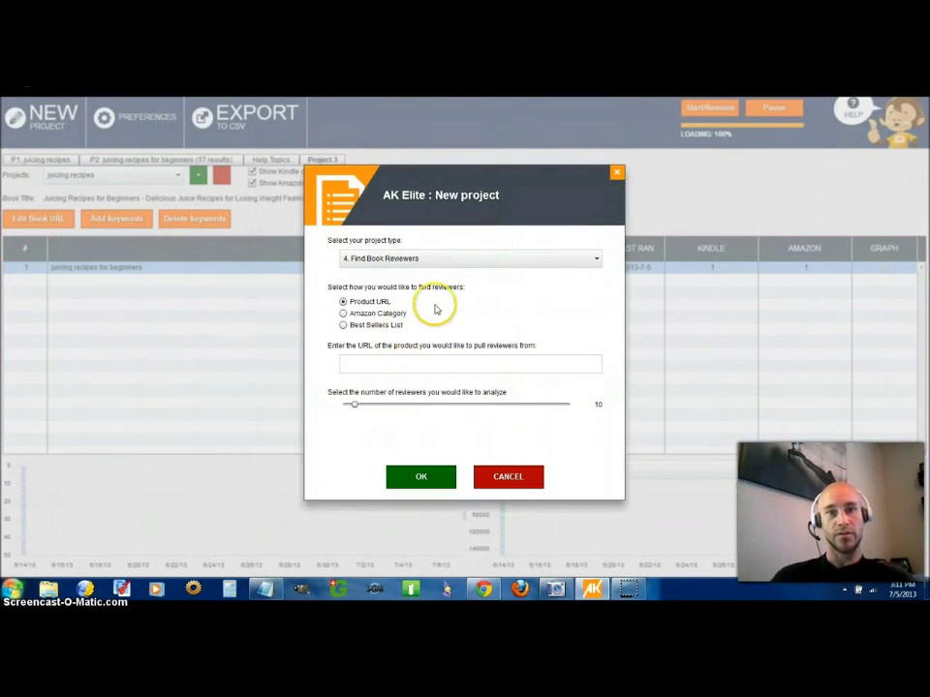
left_click(349, 317)
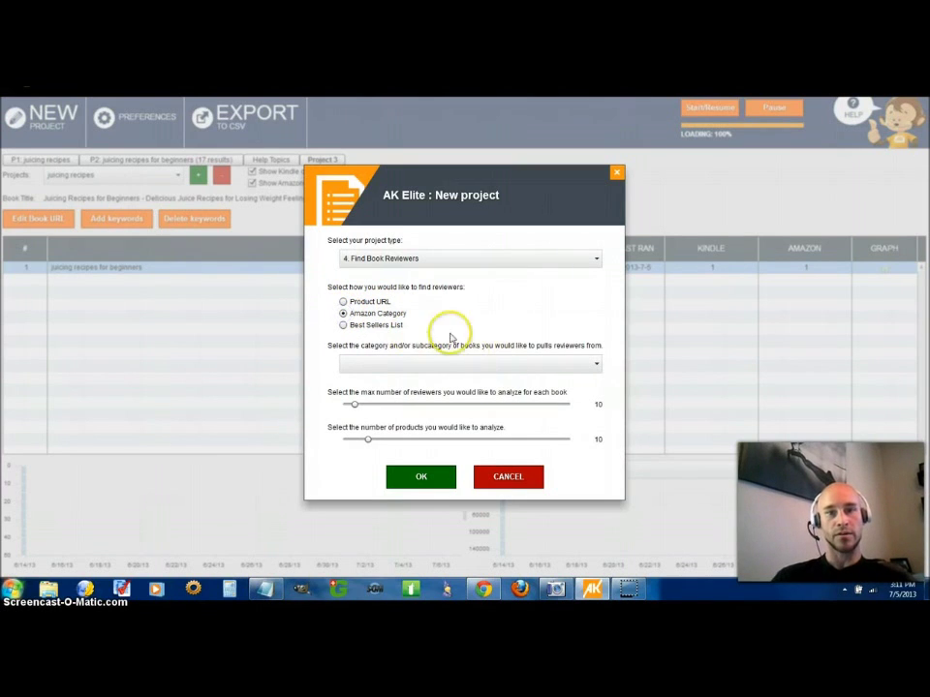
Select the Health, Fitness & Dieting category, raise the reviewers analyzed per book to the maximum and run the reviewer search.
left_click(590, 365)
scroll(456, 426, "down", 5)
scroll(461, 416, "down", 5)
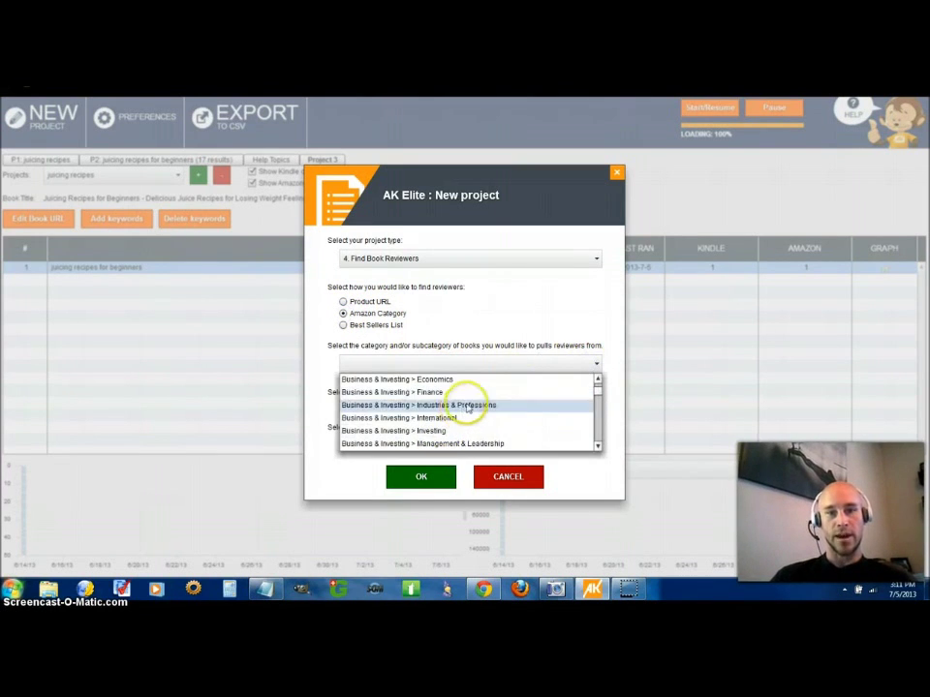
scroll(475, 417, "down", 8)
scroll(475, 420, "down", 10)
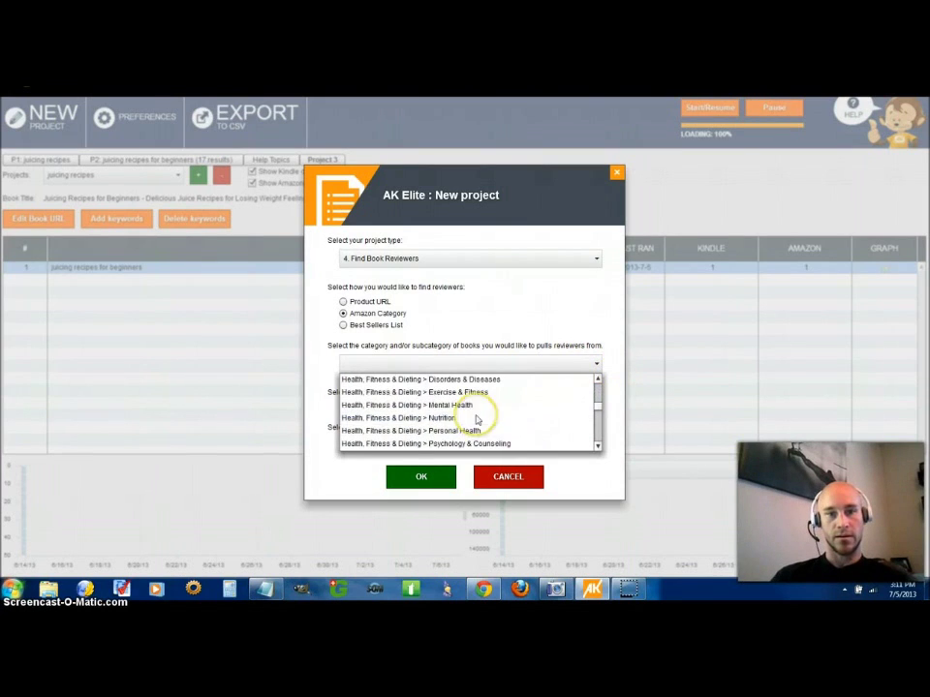
scroll(476, 420, "up", 3)
scroll(475, 418, "up", 1)
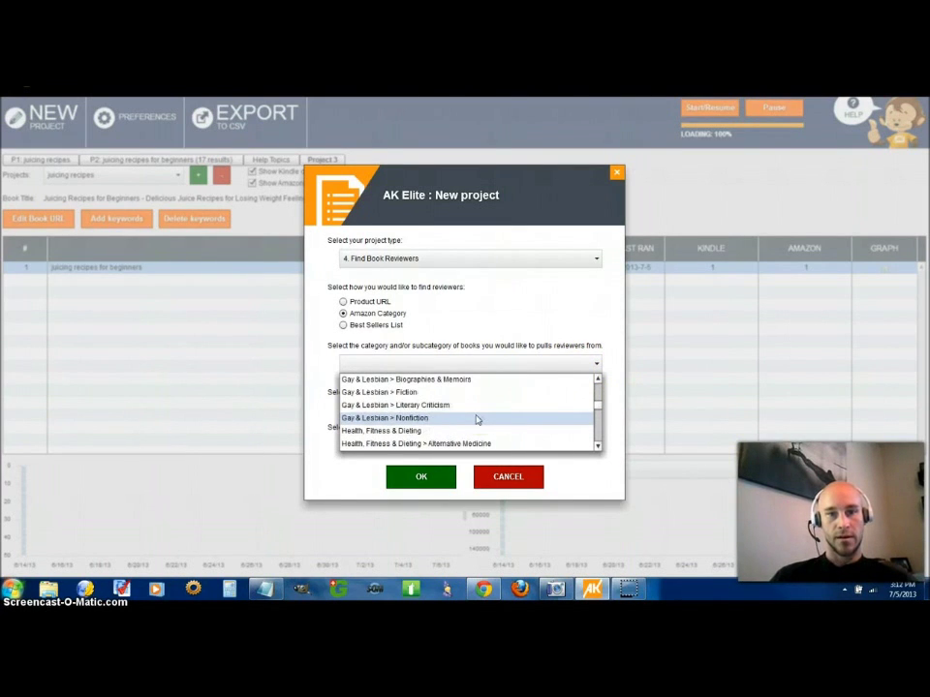
left_click(403, 432)
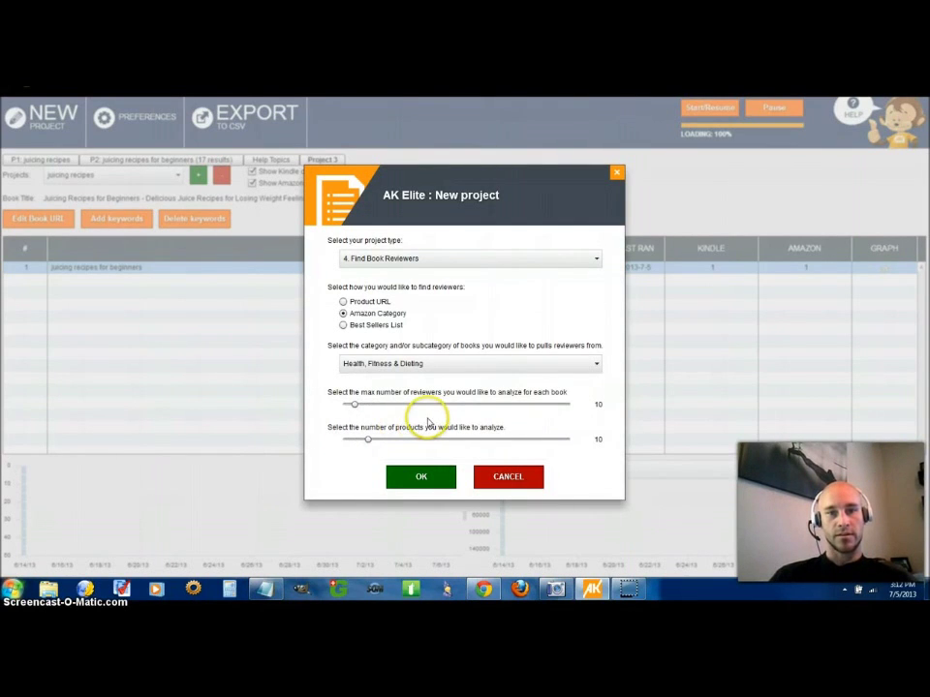
left_click_drag(355, 404, 595, 408)
left_click(420, 475)
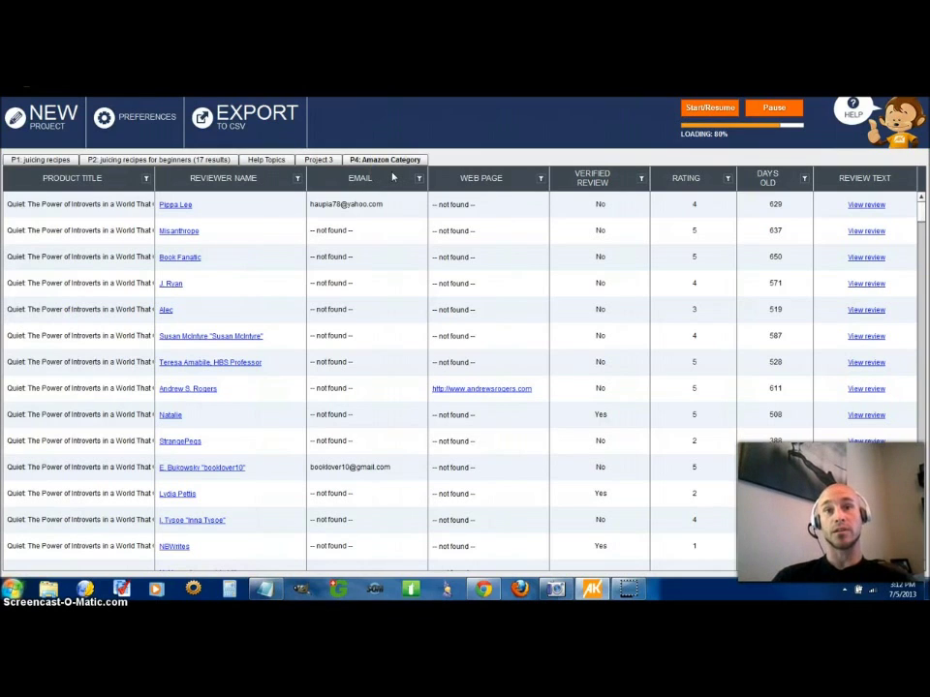
Look through the reviewers found for the Amazon category, checking which books they reviewed and whether e-mail and web page contacts are listed.
left_click(394, 180)
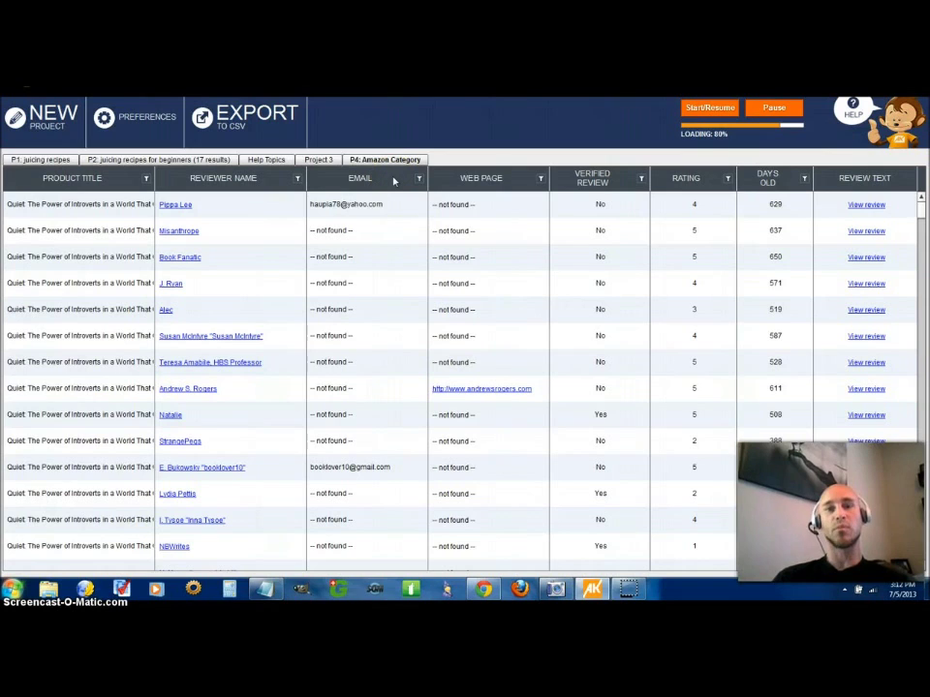
left_click(396, 176)
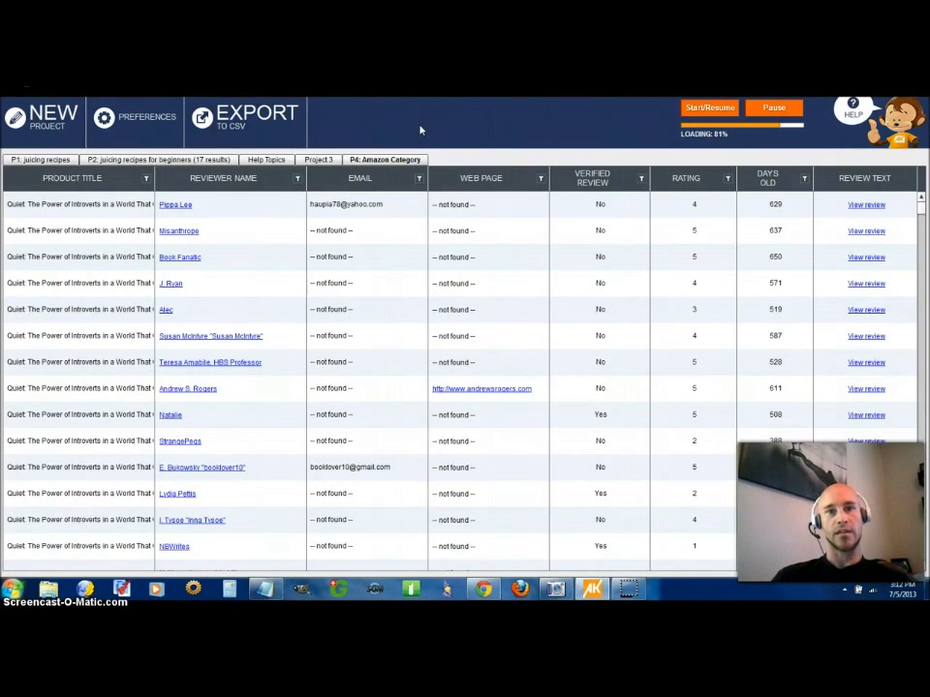
scroll(393, 316, "down", 5)
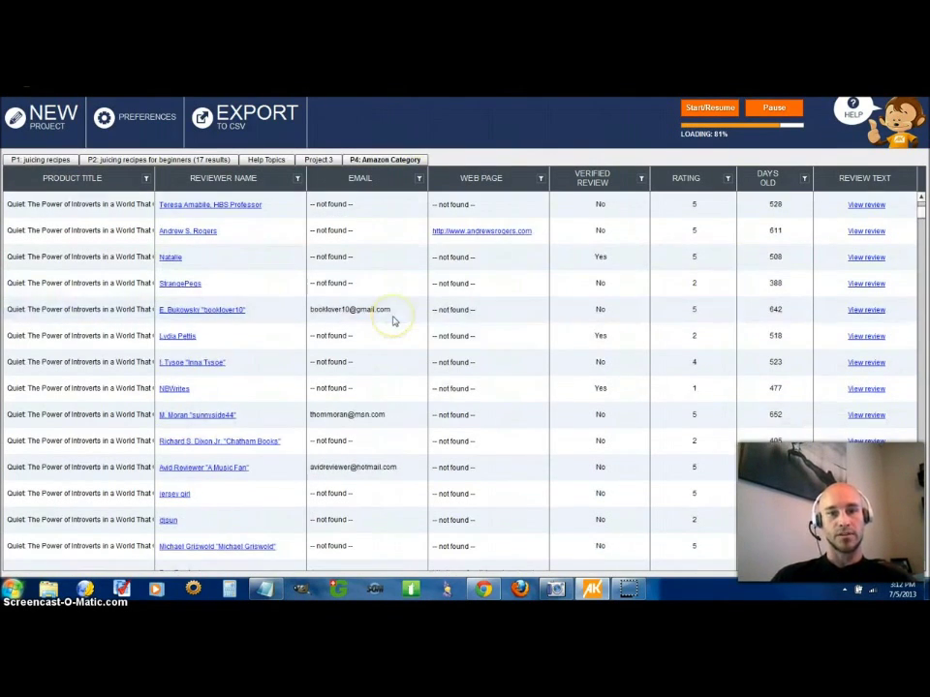
scroll(392, 321, "down", 10)
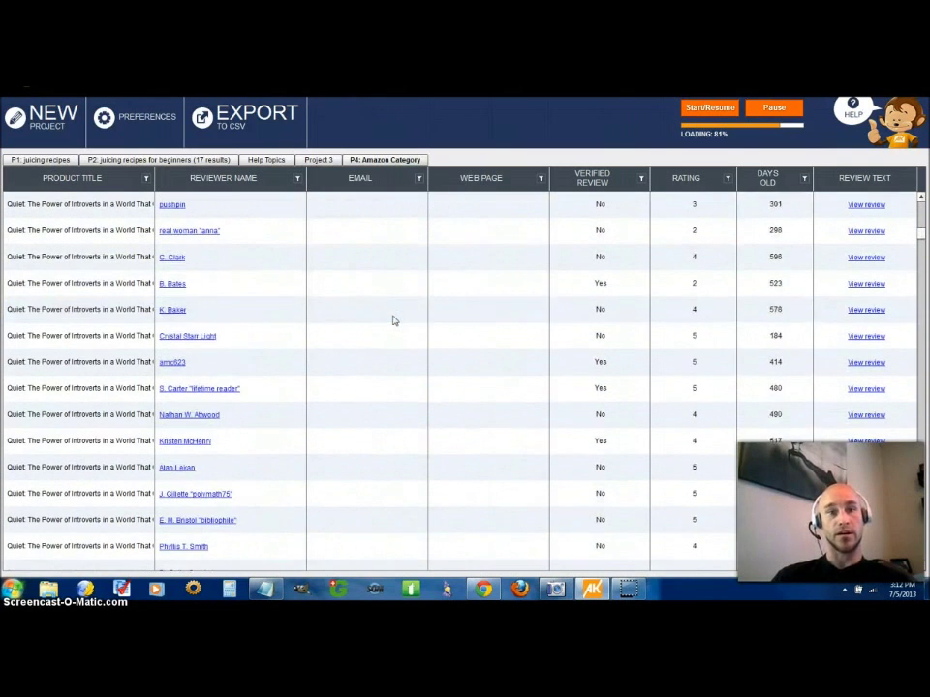
scroll(392, 321, "down", 12)
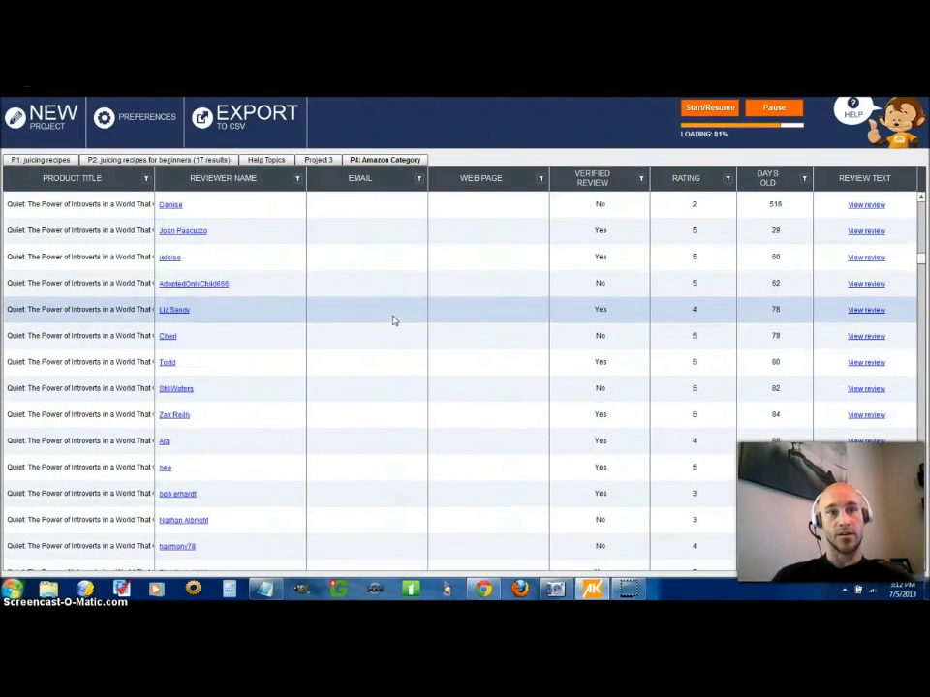
scroll(392, 321, "down", 12)
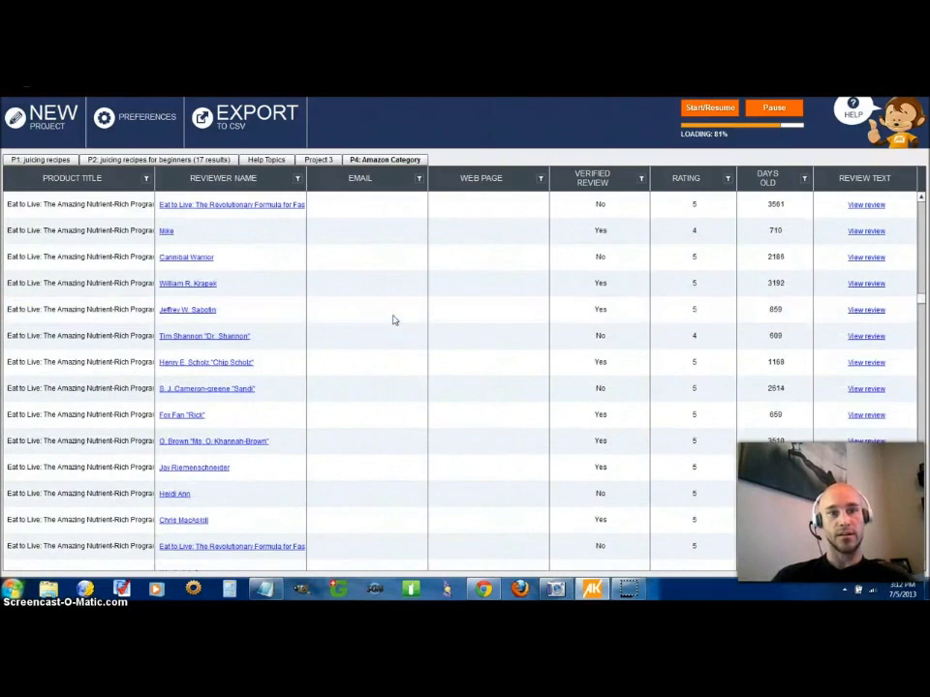
scroll(395, 320, "down", 5)
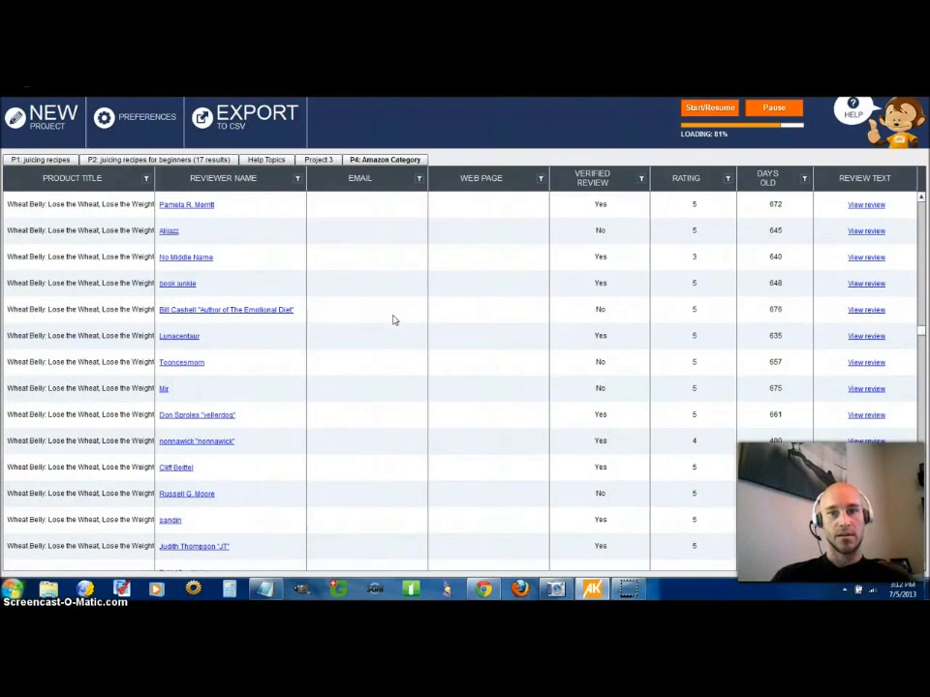
Review the verified status, rating and age of the reviews for "Eat to Live" in the Amazon category results.
left_click(564, 286)
scroll(572, 286, "up", 4)
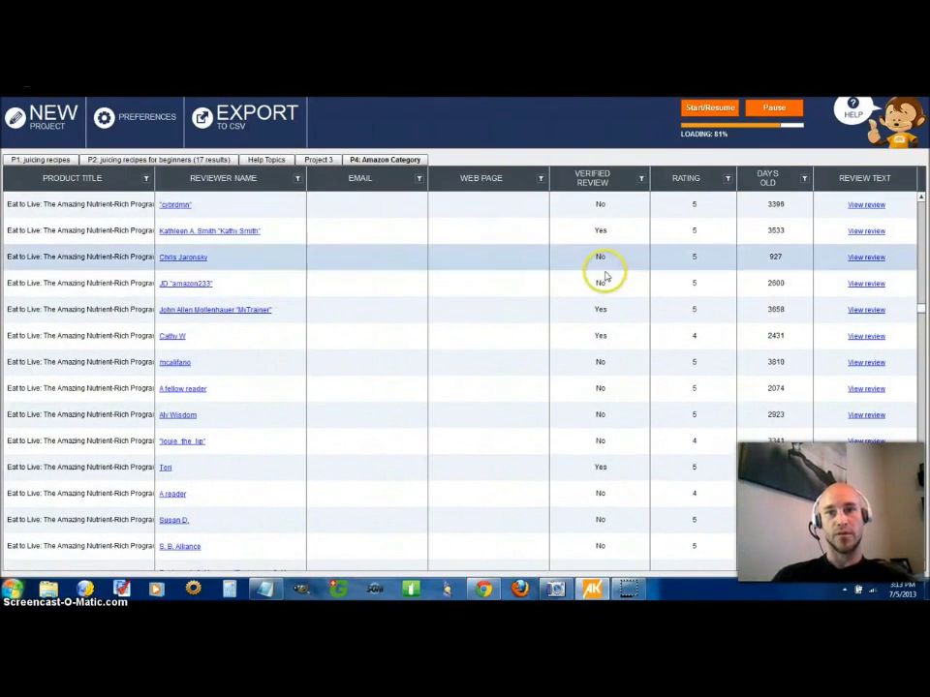
scroll(607, 236, "up", 2)
scroll(608, 237, "up", 1)
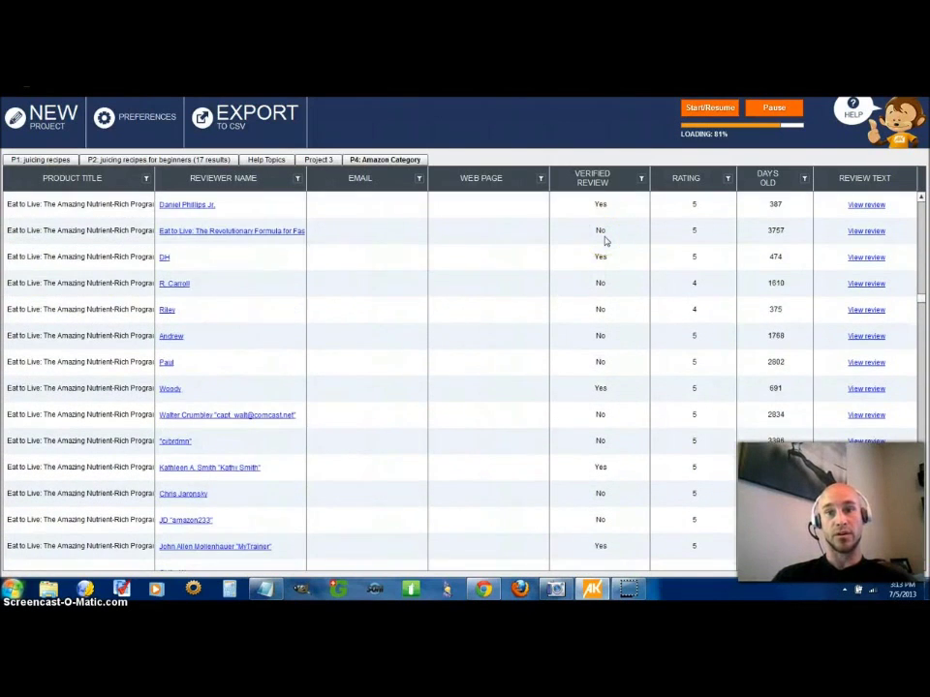
scroll(606, 241, "up", 2)
scroll(697, 260, "up", 7)
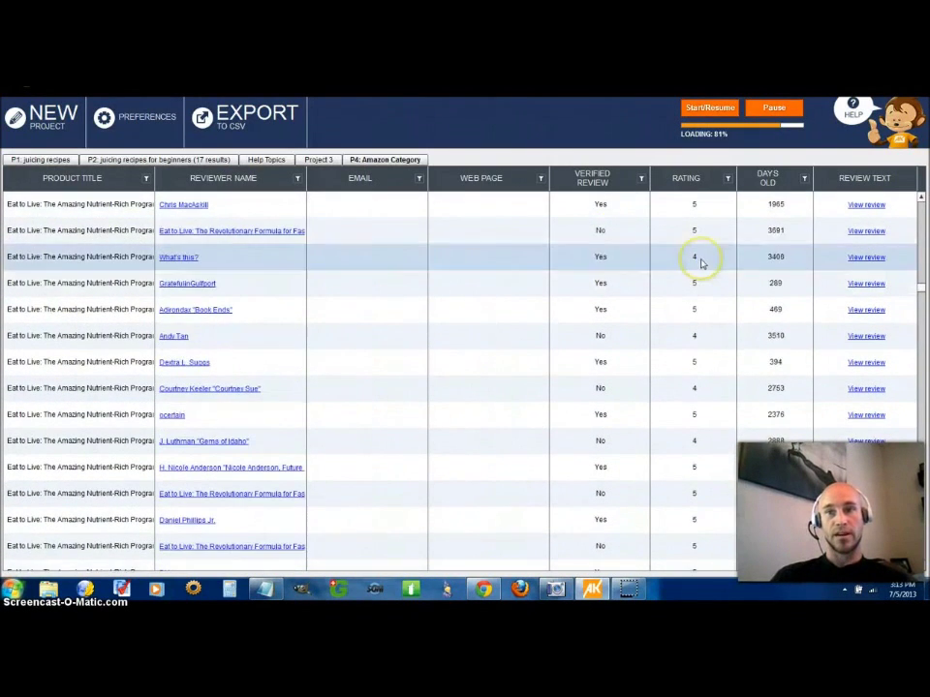
scroll(701, 260, "up", 12)
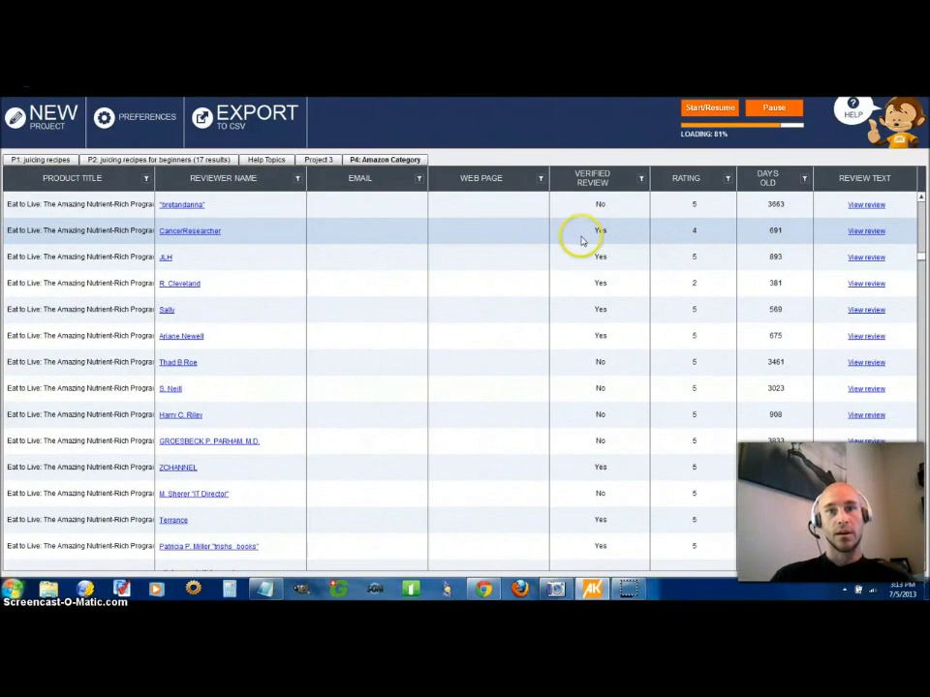
scroll(520, 280, "up", 2)
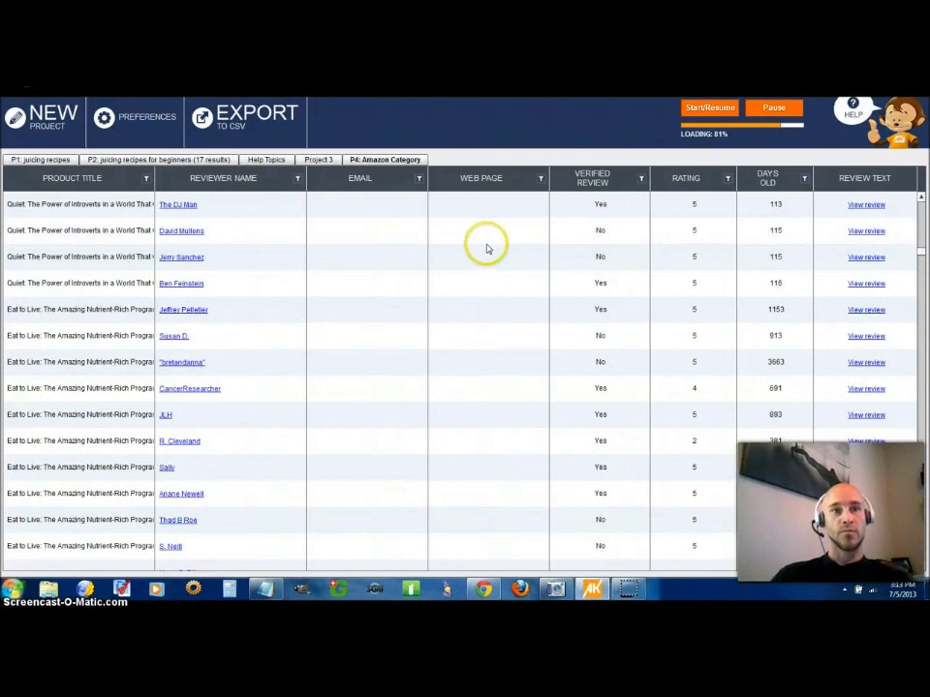
left_click(507, 124)
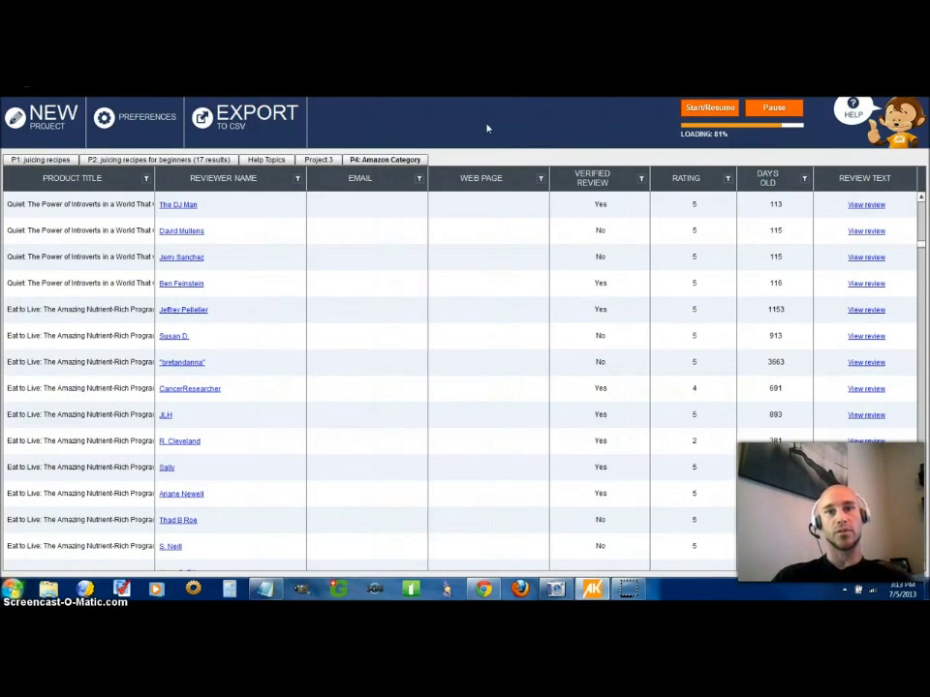